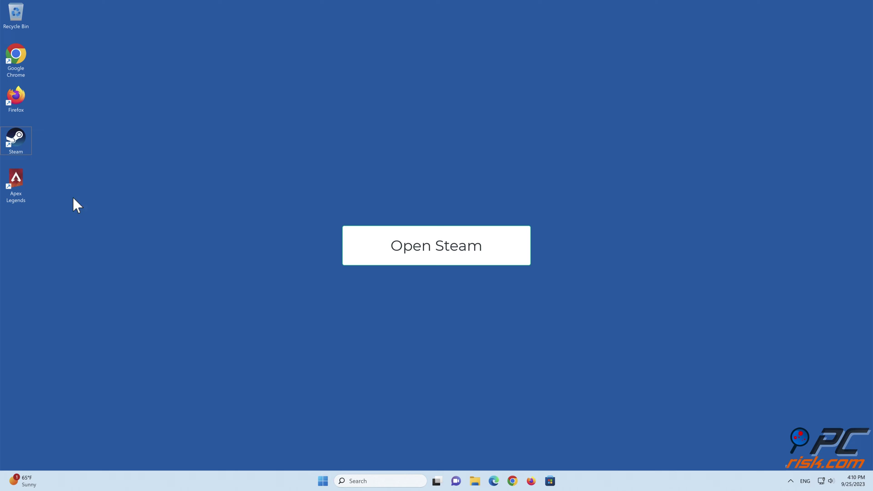
- Launch Steam and open the Apex Legends install folder from its Installed Files properties
double_click(17, 147)
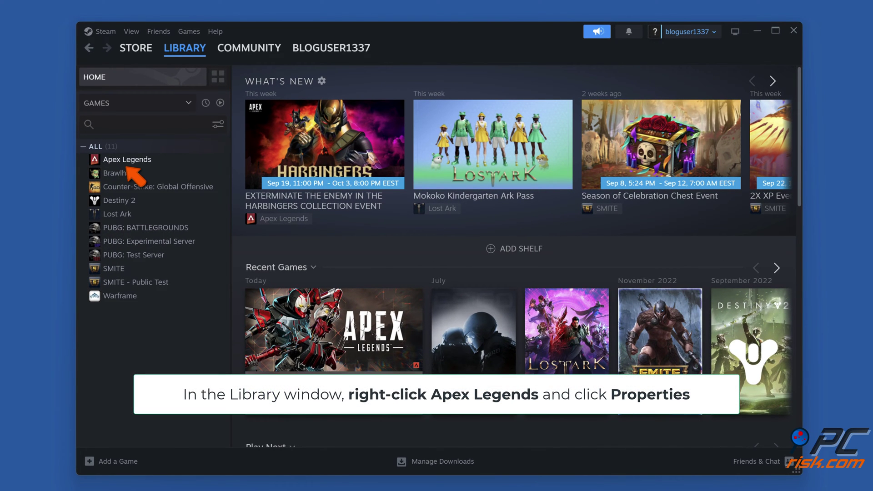
right_click(129, 162)
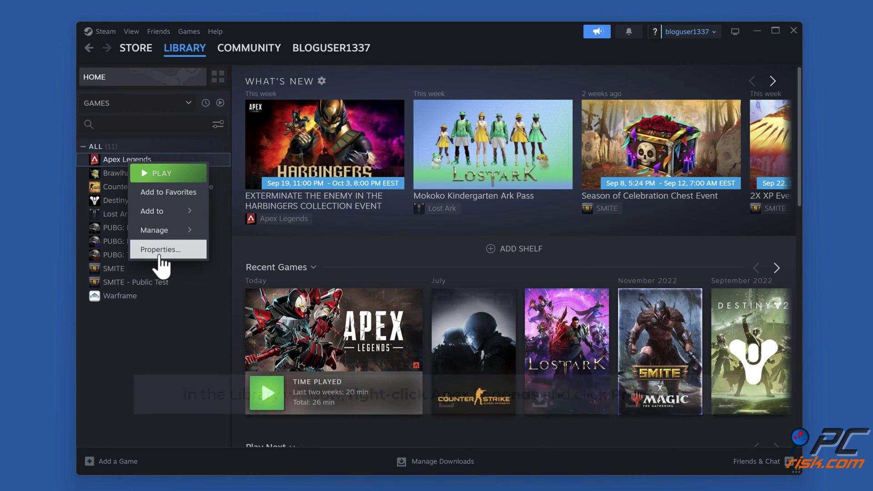
click(160, 251)
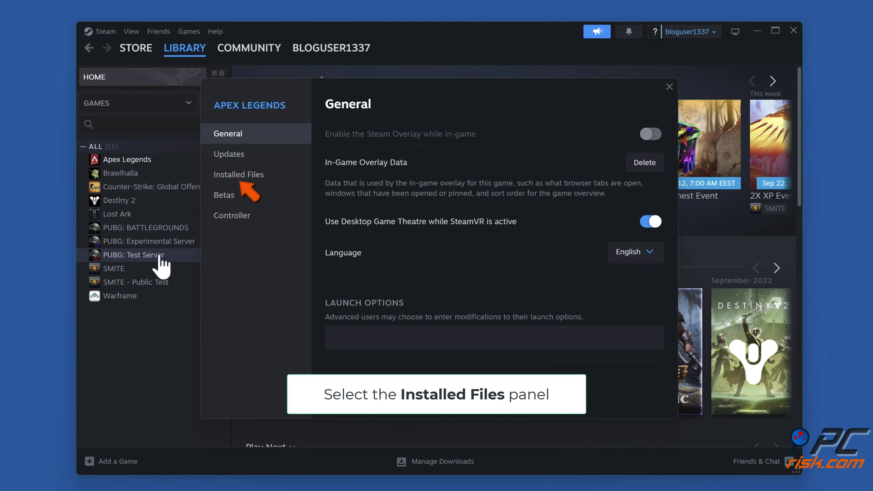
click(241, 178)
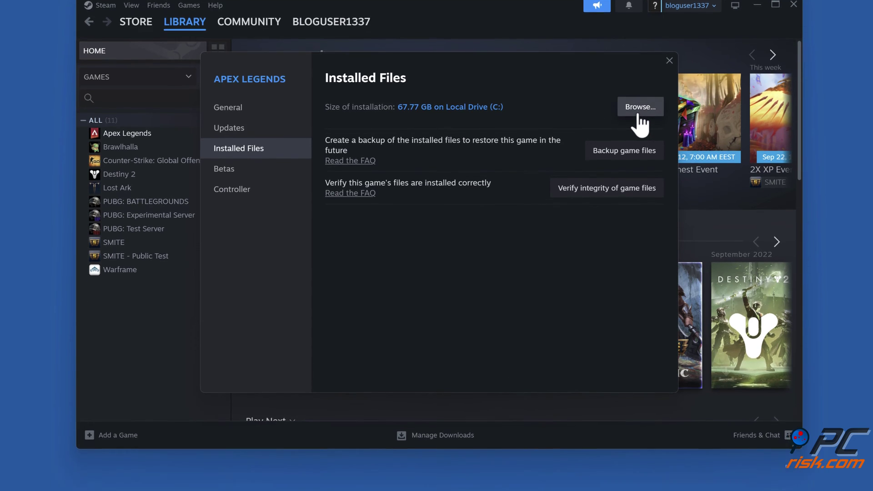
click(640, 68)
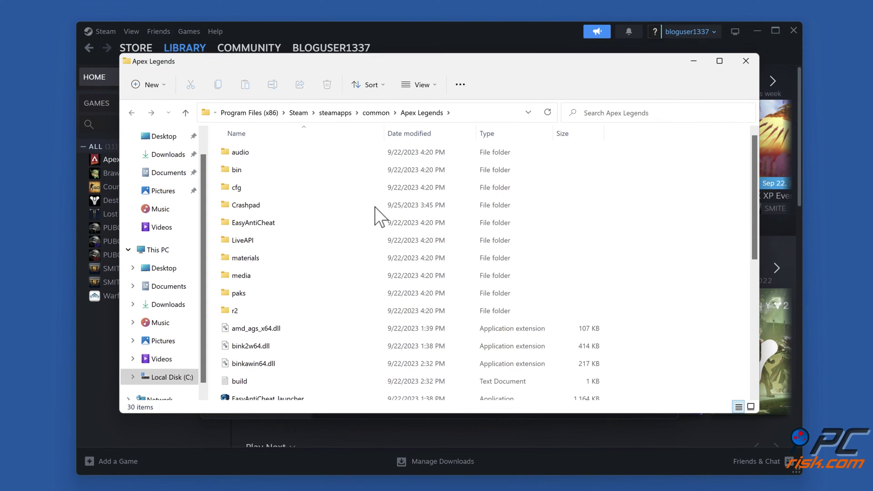
- Open the Properties dialog of the r5apex executable in the Apex Legends folder
scroll(375, 207, down, 5)
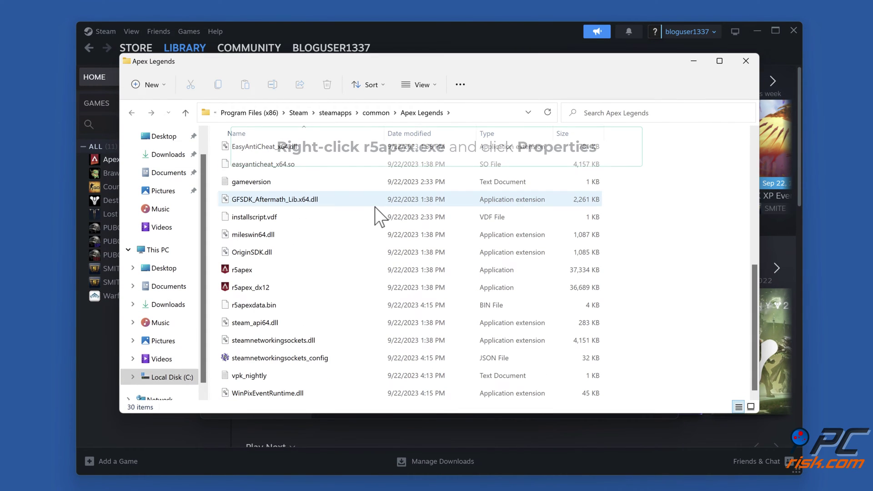
right_click(246, 275)
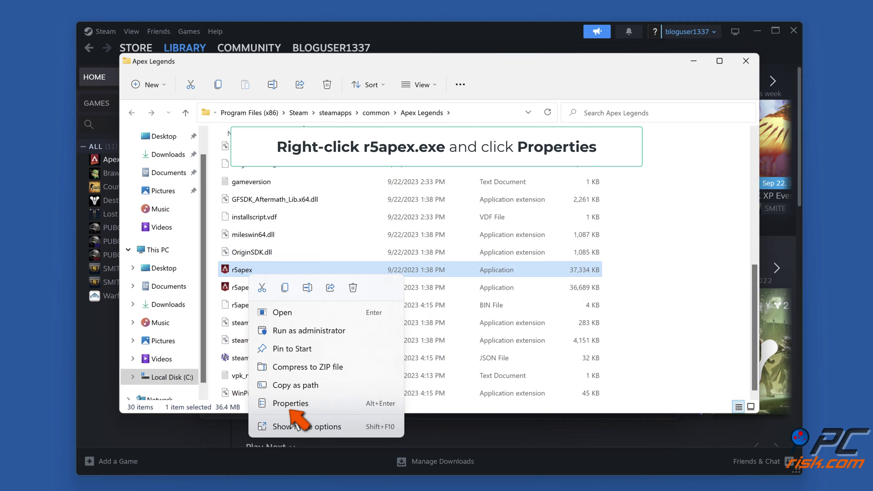
click(291, 409)
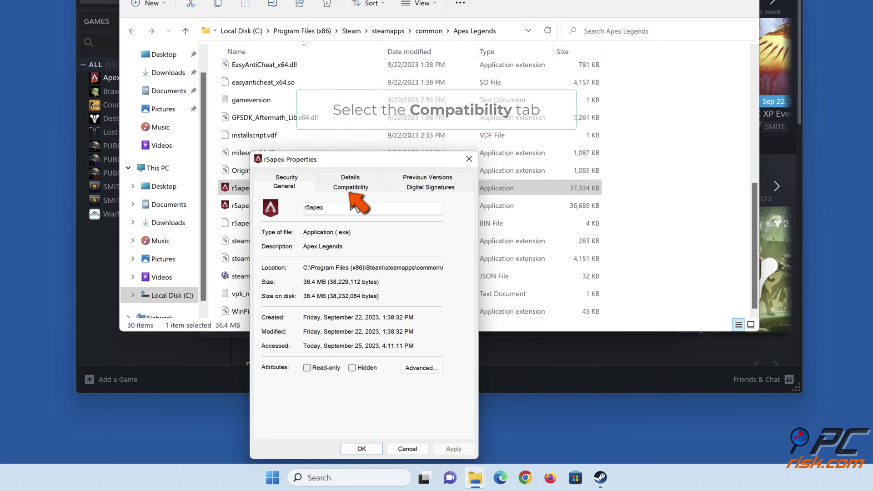
- Set r5apex to Windows 8 compatibility mode and Run as administrator, then apply and close
click(351, 188)
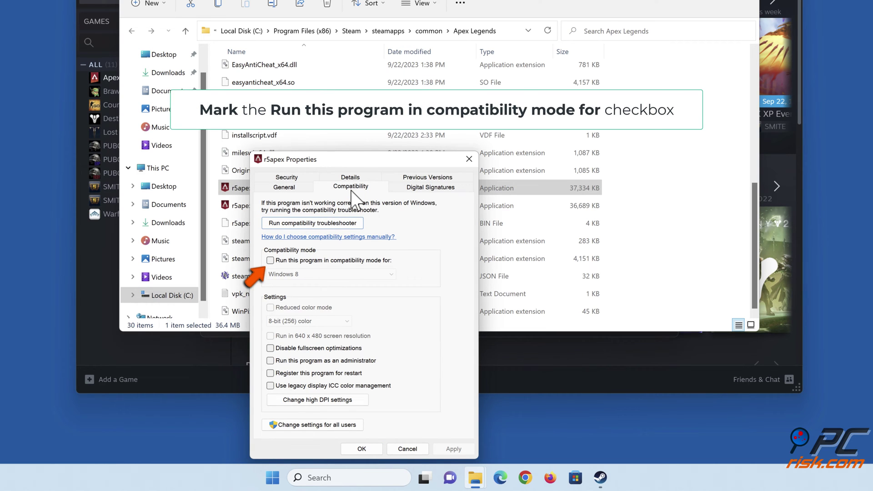
click(270, 261)
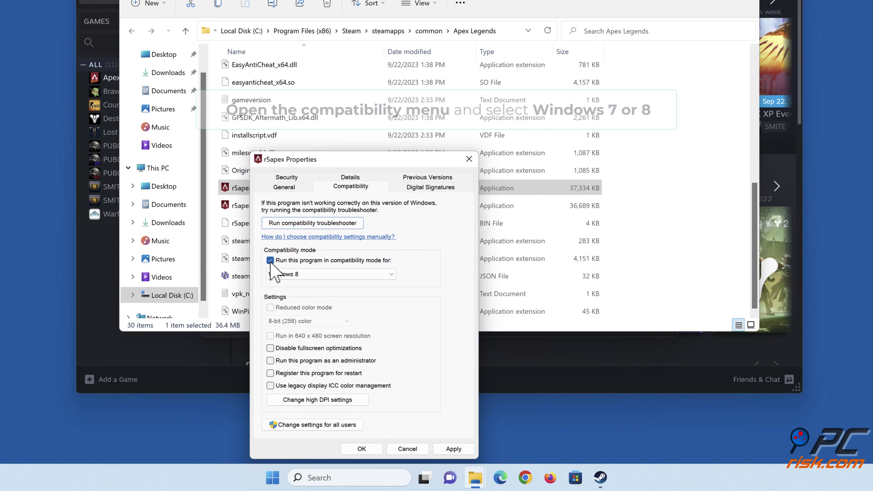
click(391, 274)
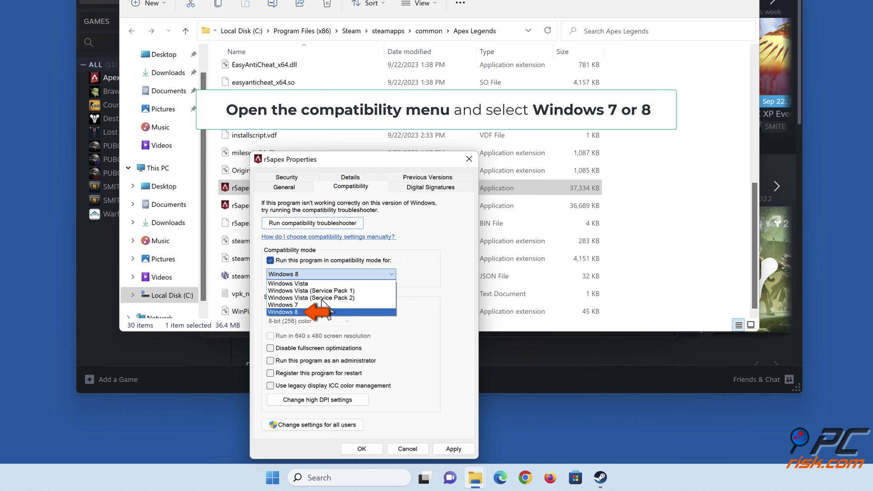
click(302, 313)
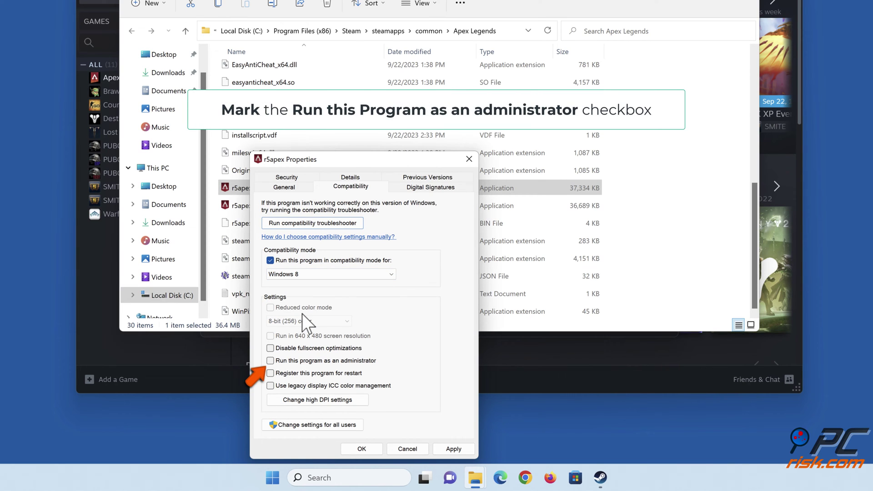
click(270, 361)
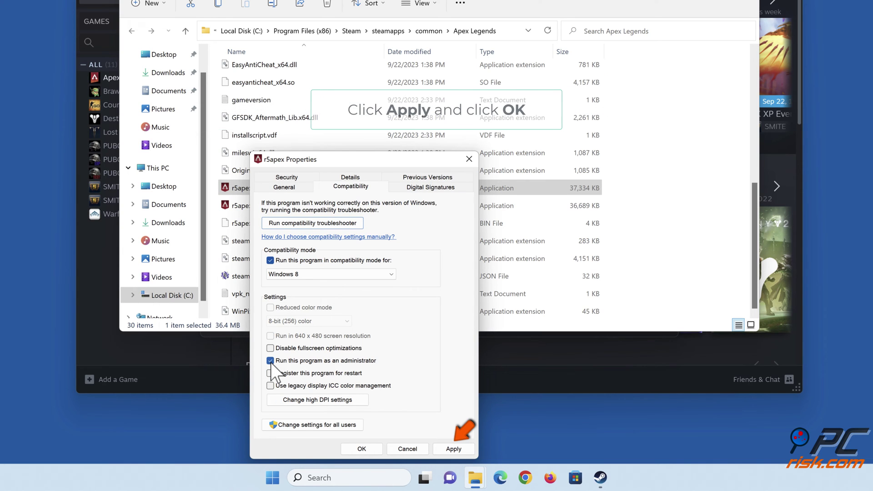
click(452, 450)
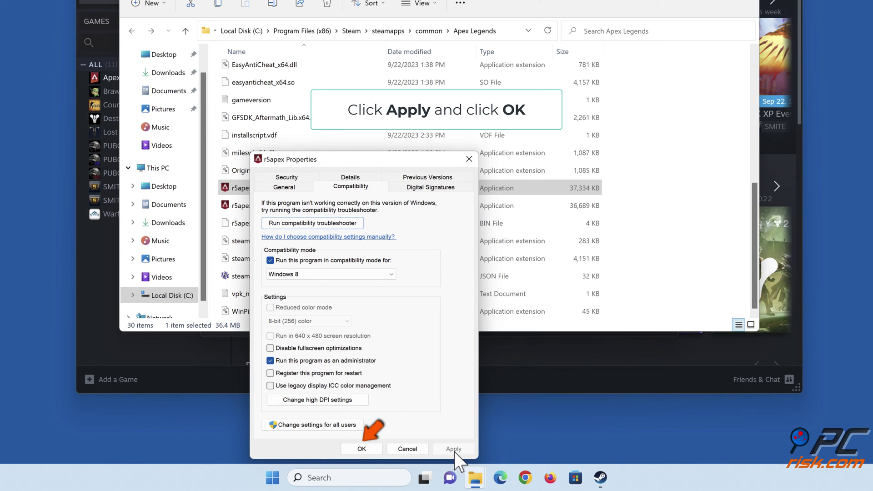
click(362, 448)
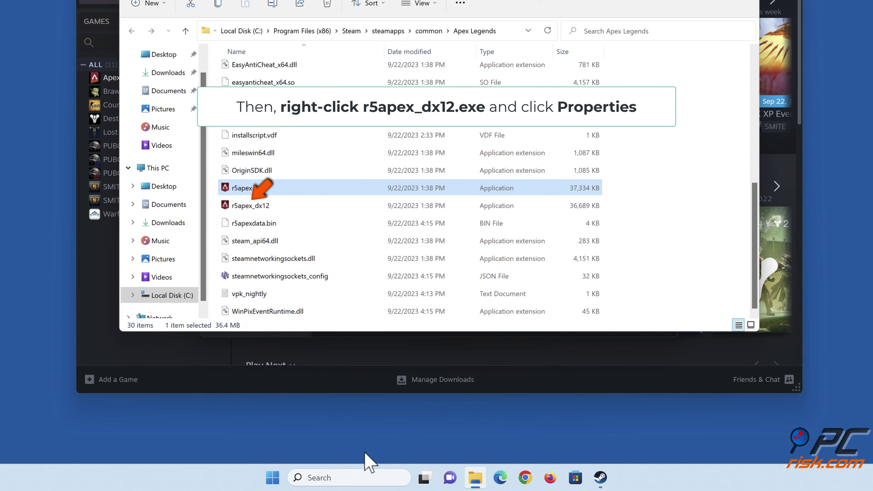
- Give r5apex_dx12 Windows 8 compatibility mode and Run as administrator, then apply and close
right_click(252, 209)
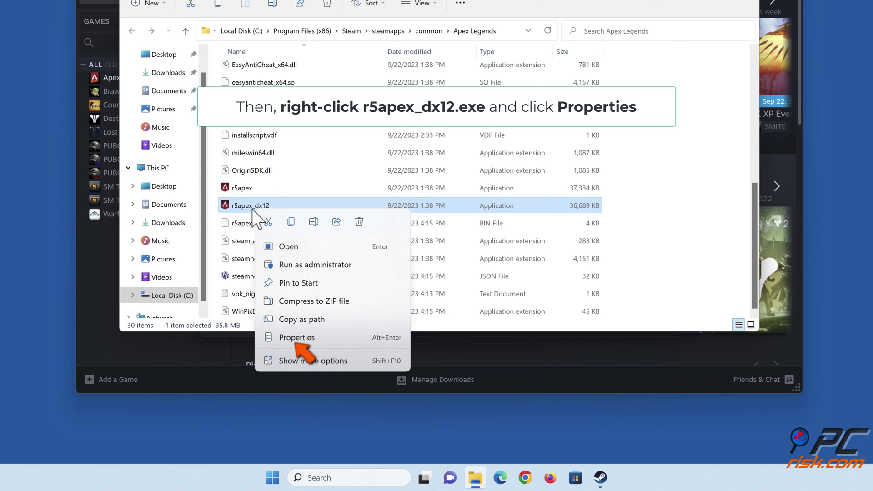
click(296, 339)
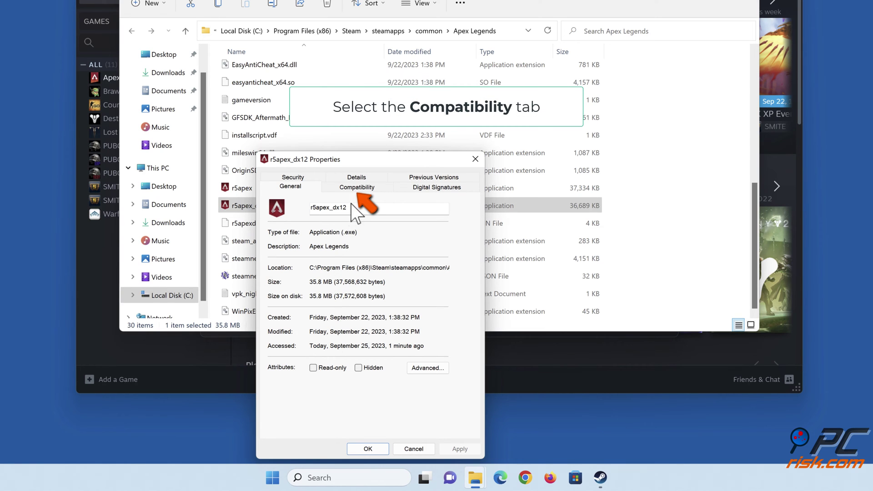
click(357, 188)
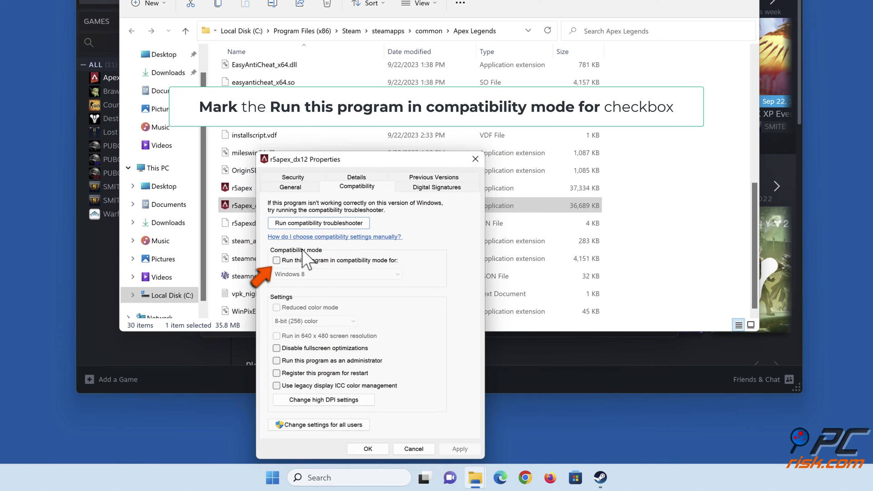
click(277, 260)
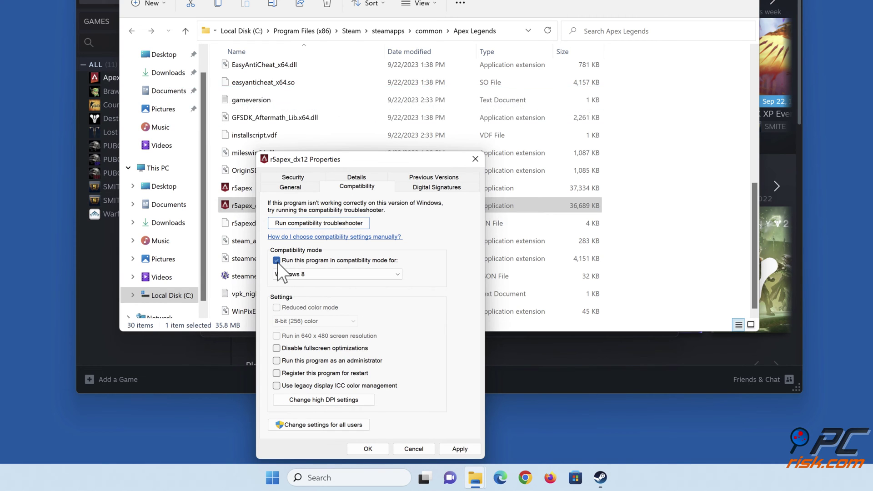
click(398, 275)
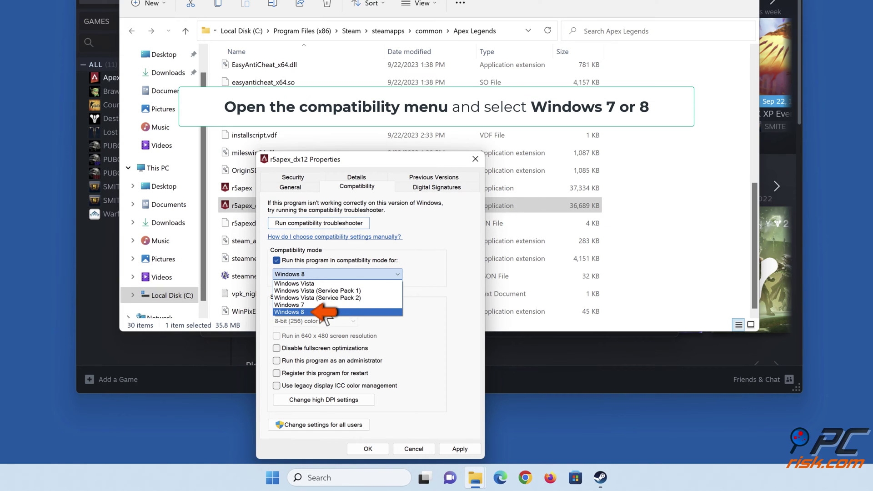
click(312, 312)
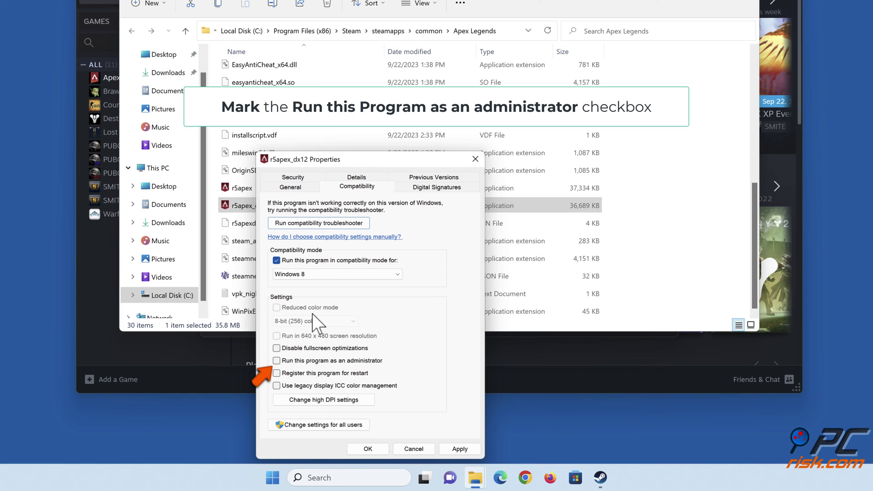
click(277, 361)
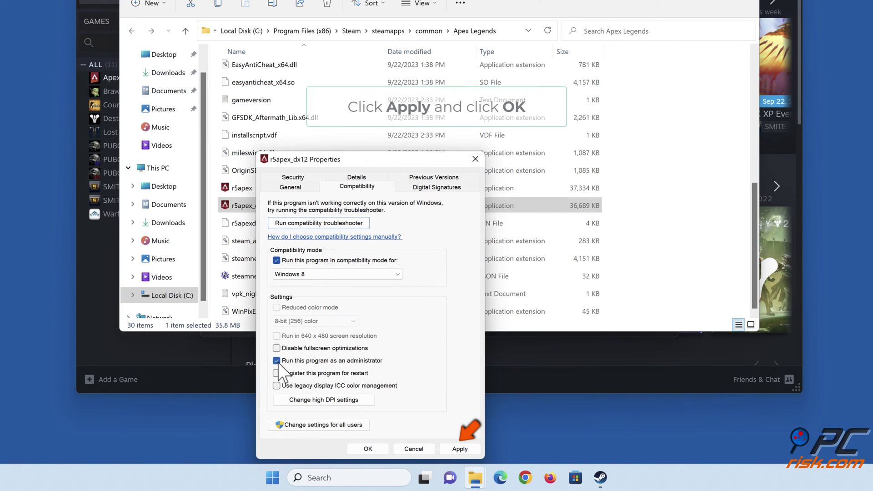
click(459, 450)
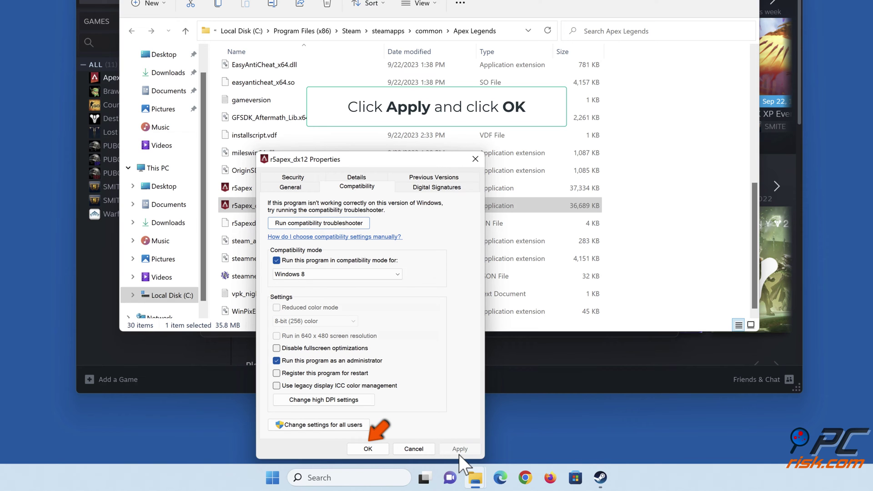
click(369, 449)
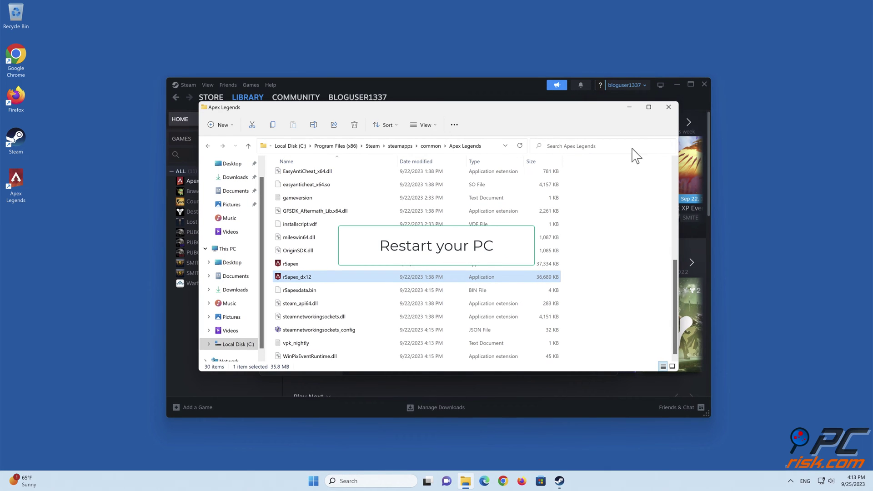
- Close the Apex folder, its Steam properties and Steam, then restart the PC
click(668, 108)
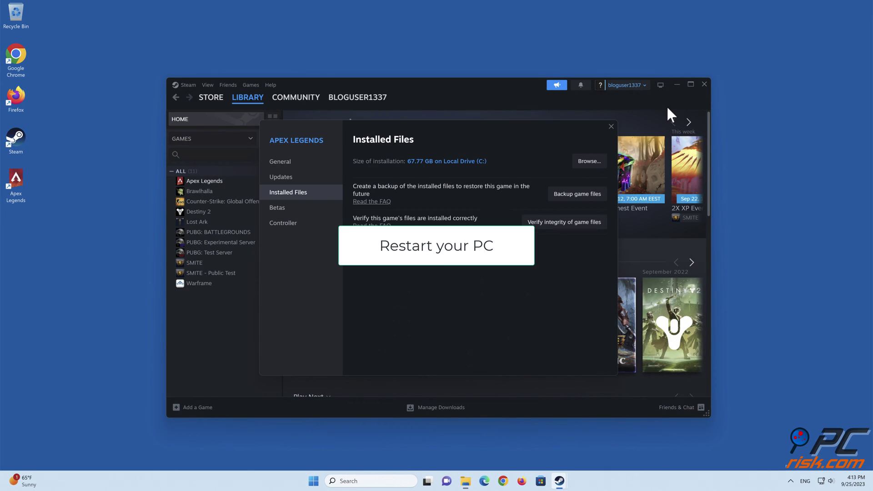
click(611, 127)
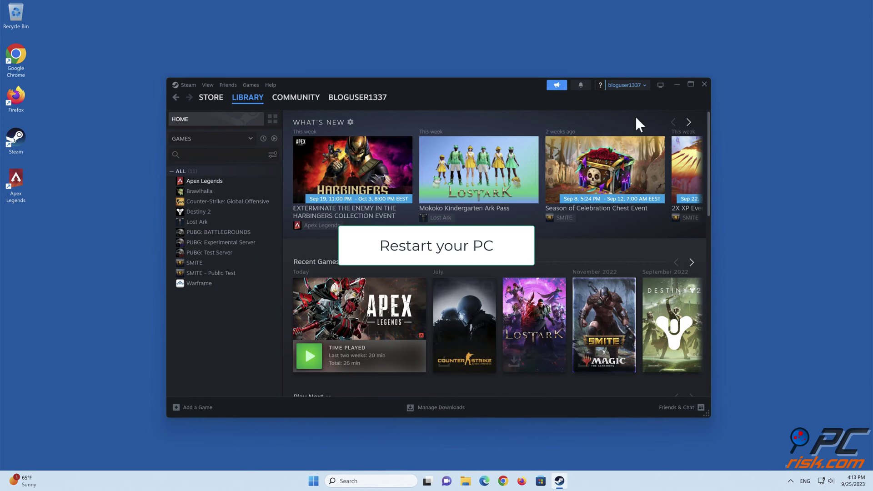
click(704, 84)
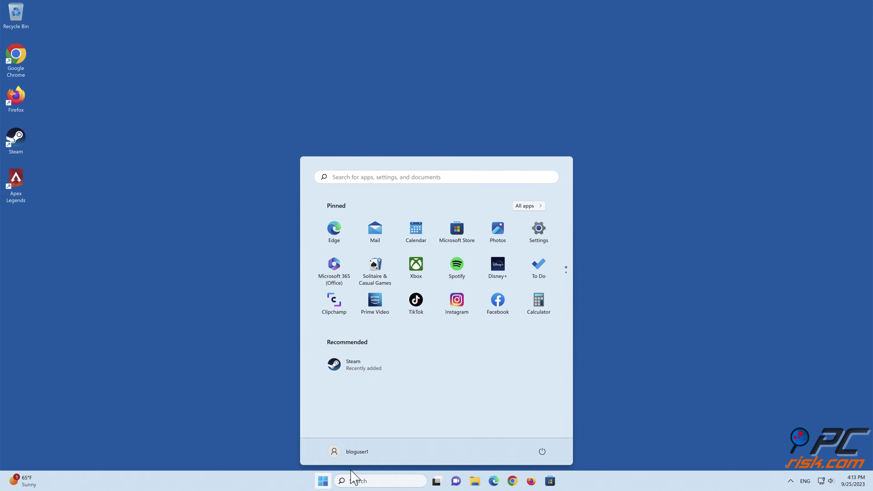
click(542, 452)
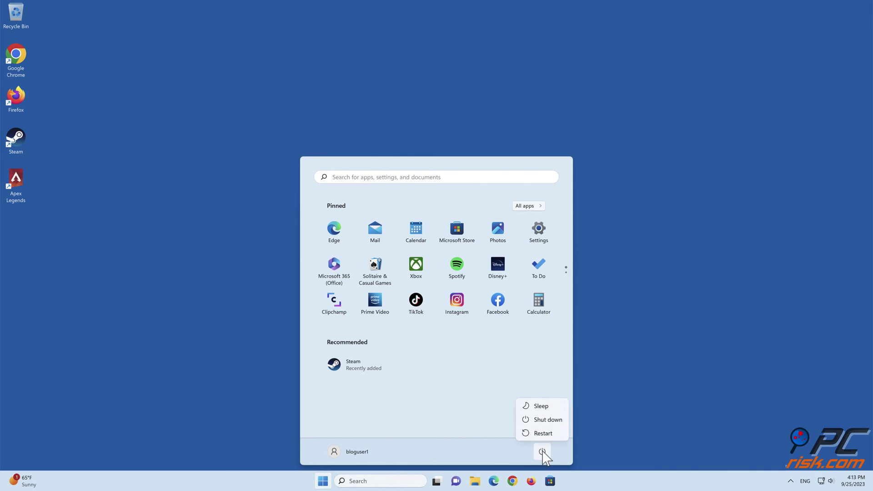
click(543, 433)
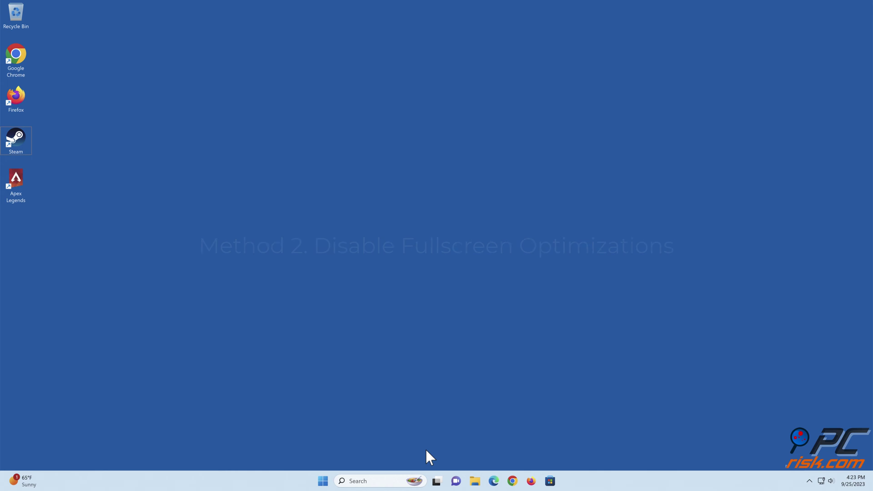
- Relaunch Steam, open Apex Legends' Installed Files properties, and bring its install folder forward
double_click(15, 145)
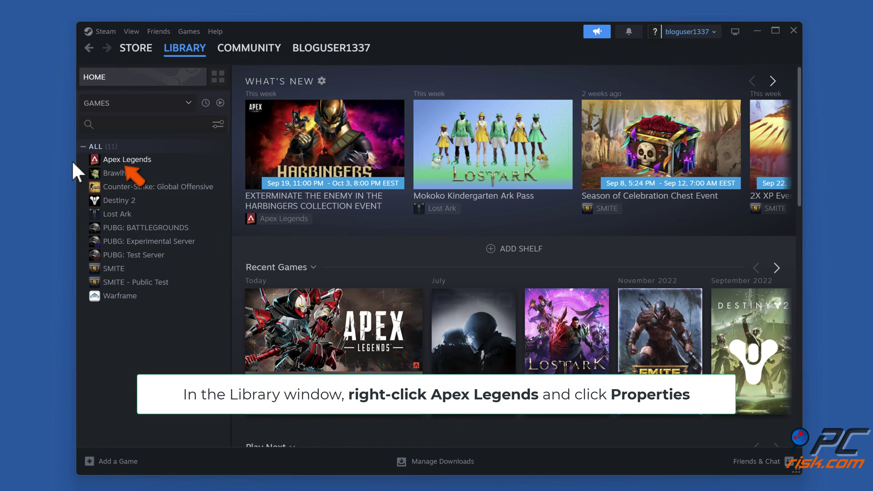
right_click(129, 164)
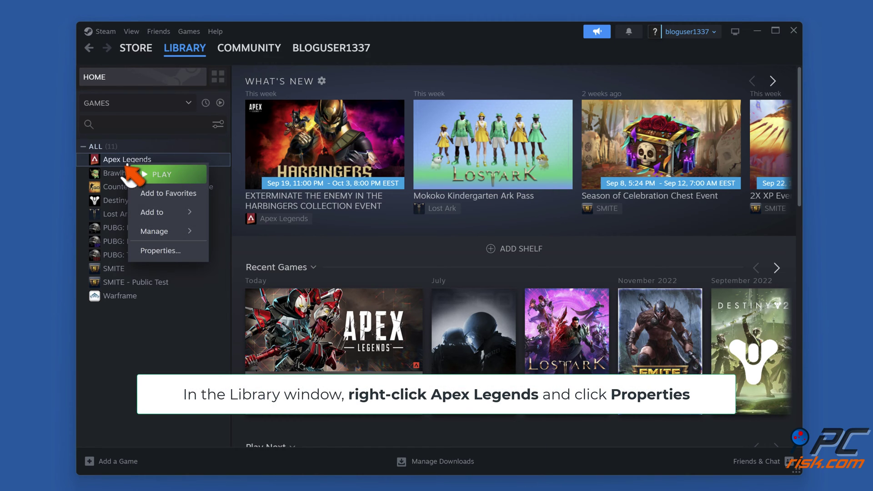
click(160, 251)
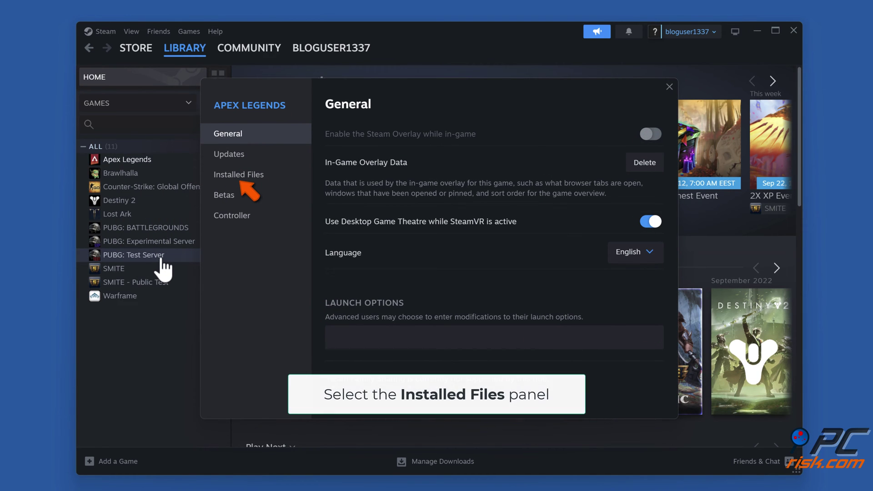
click(248, 181)
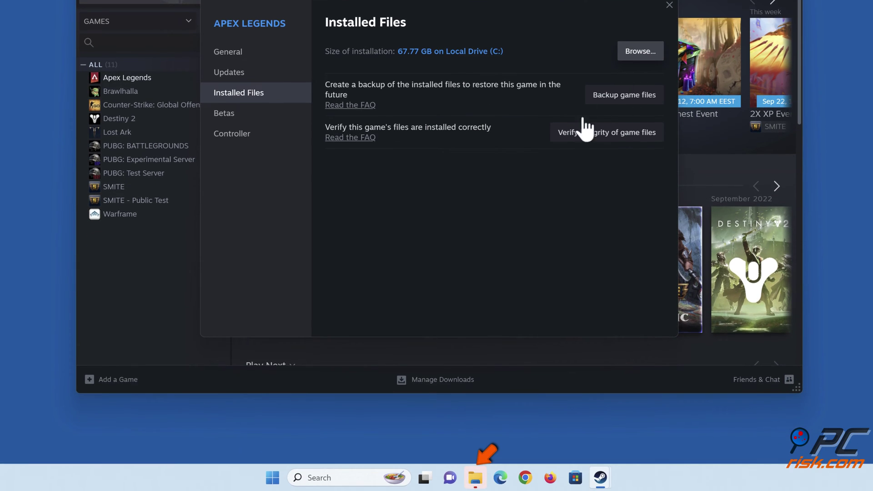
click(476, 478)
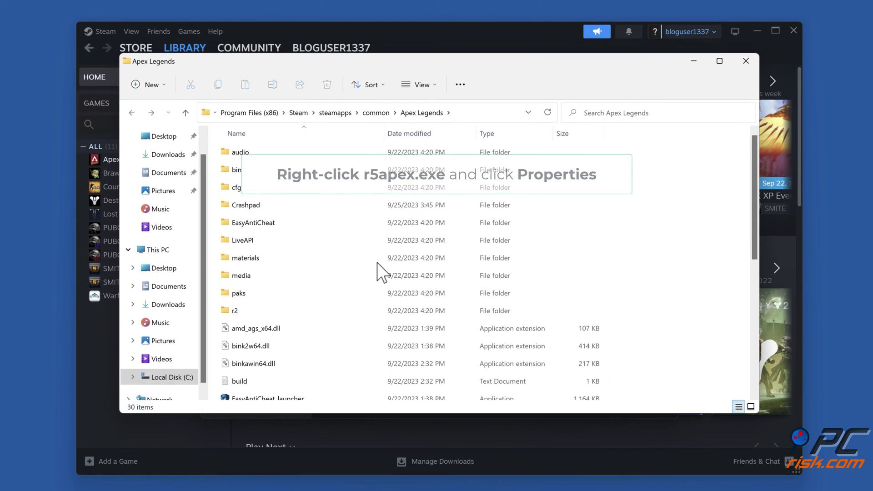
- Tick Disable fullscreen optimizations in r5apex's compatibility settings, then apply and close
scroll(361, 257, down, 5)
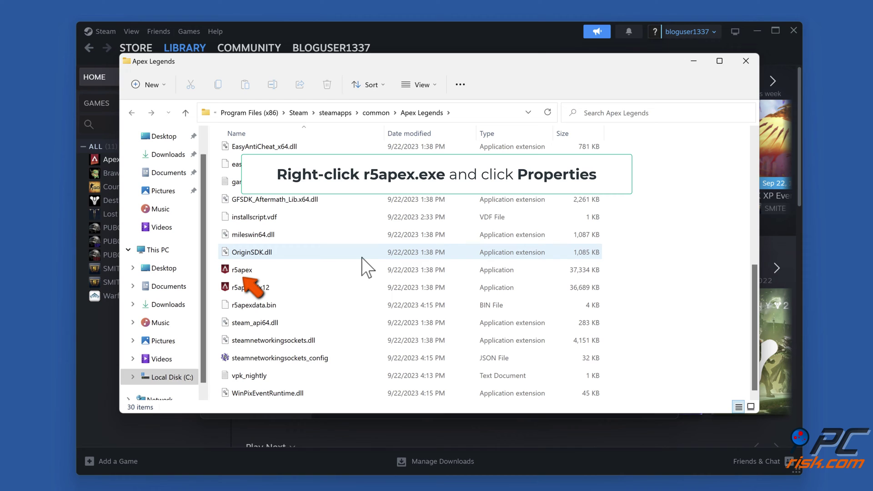
right_click(245, 272)
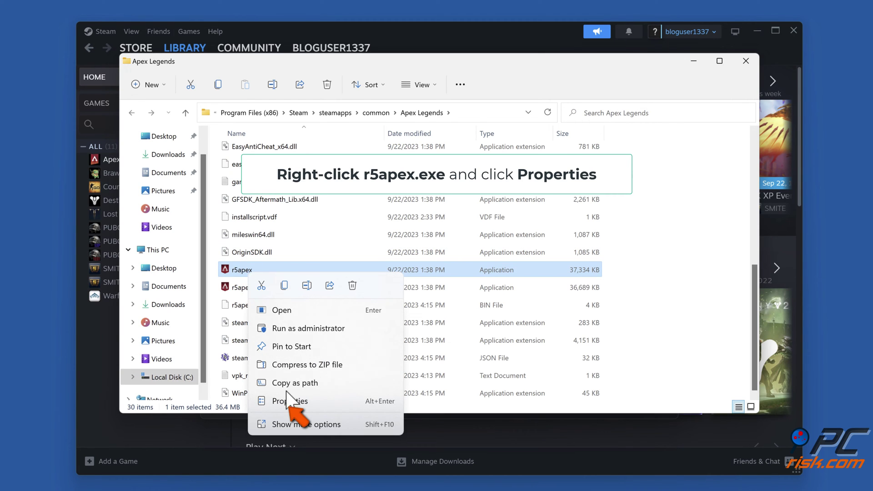
click(291, 405)
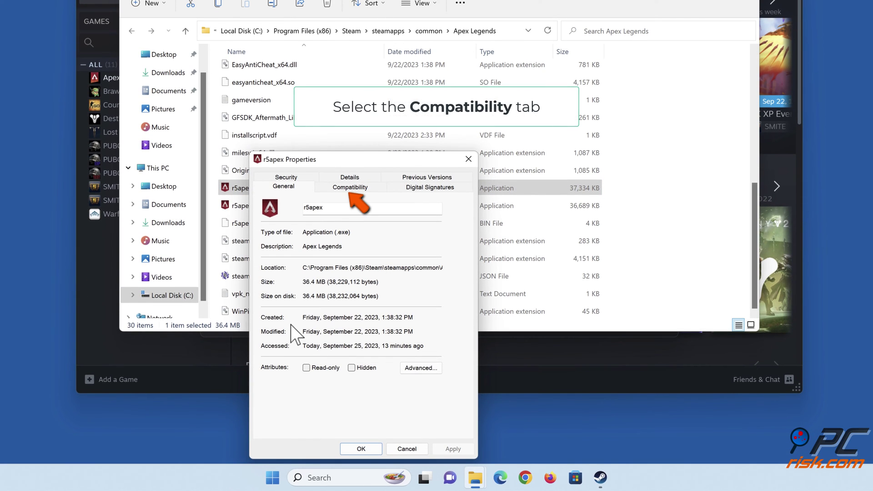
click(353, 191)
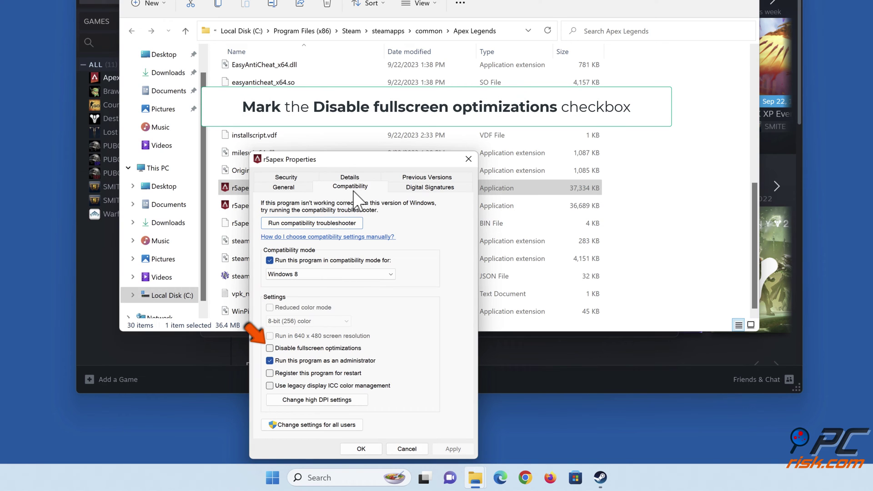
click(269, 348)
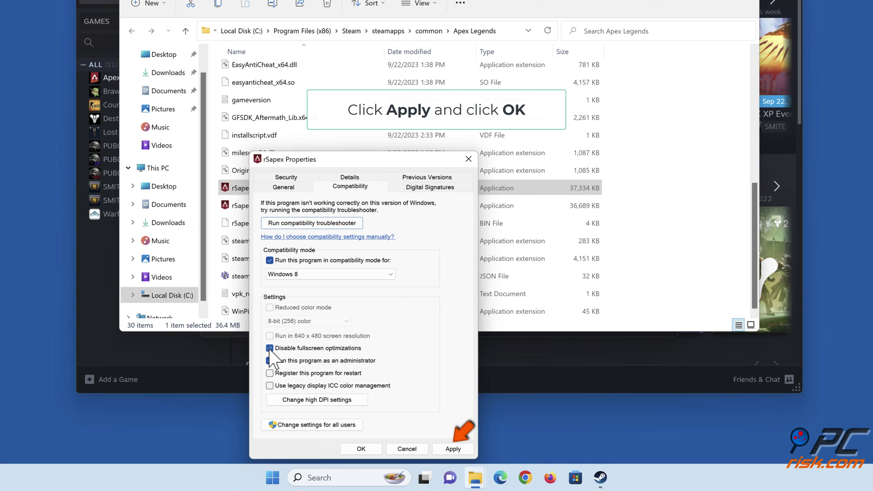
click(450, 448)
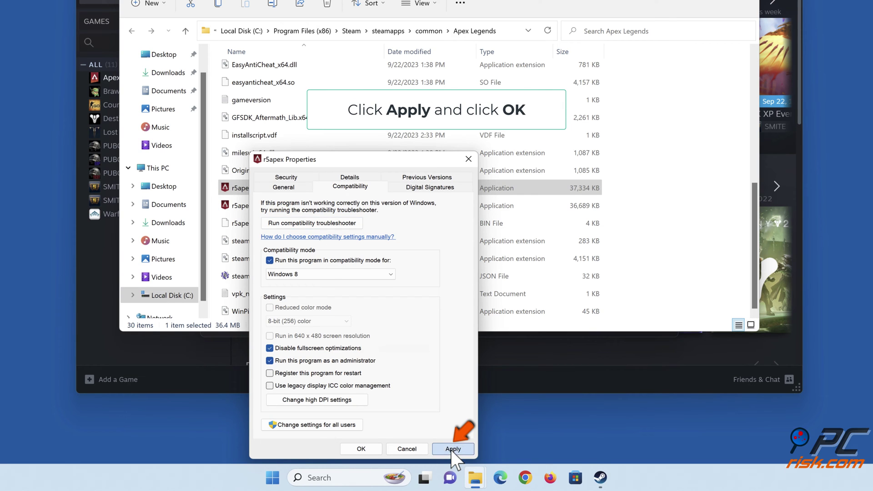
click(362, 453)
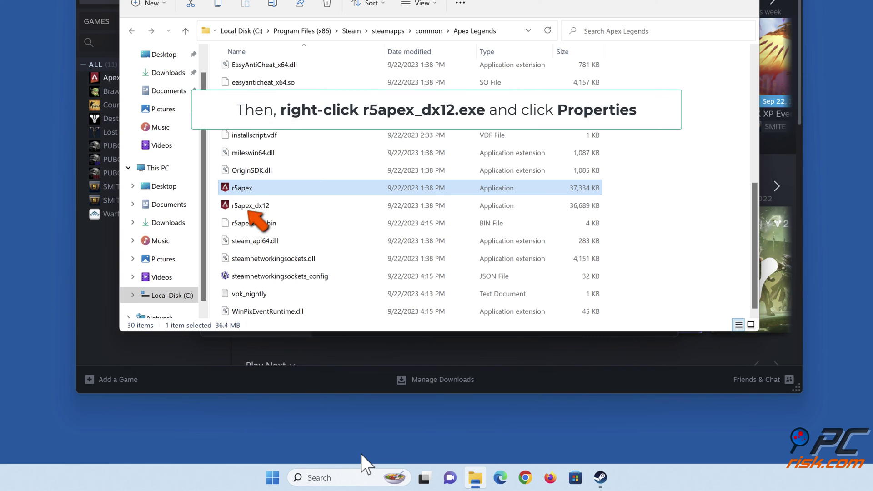
- Tick Disable fullscreen optimizations in r5apex_dx12's compatibility settings, then apply and close
right_click(251, 208)
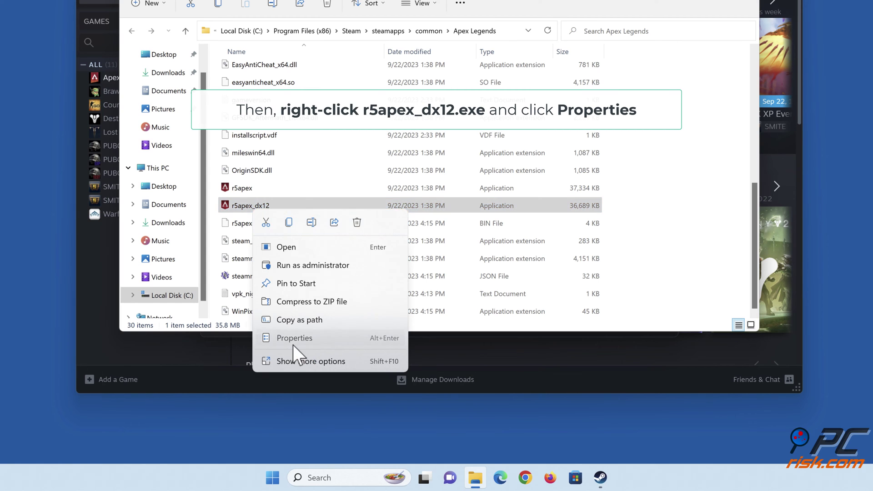
click(293, 345)
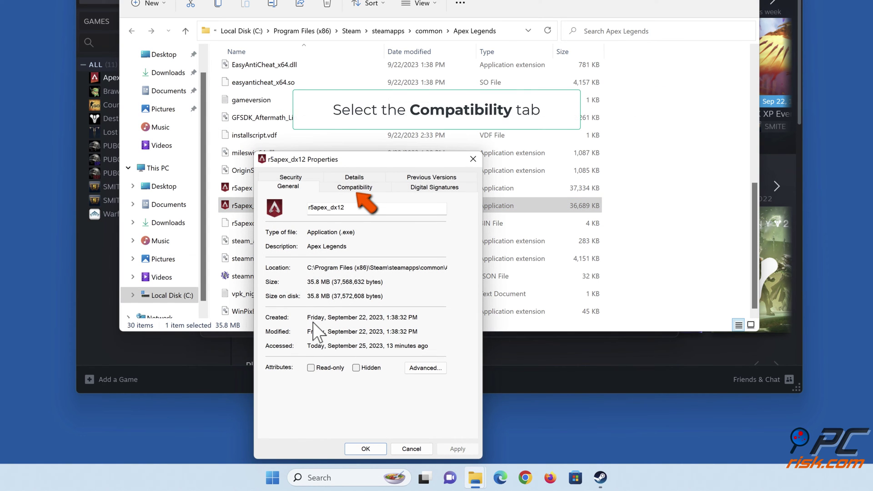
click(356, 200)
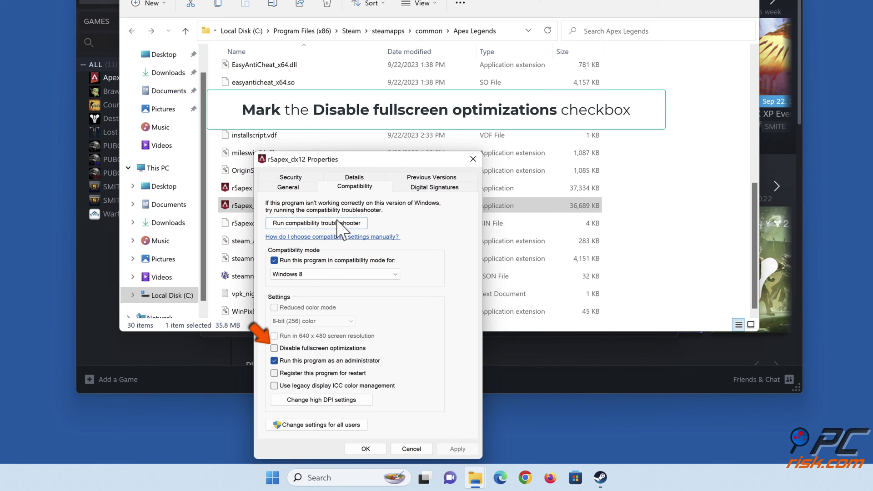
click(275, 351)
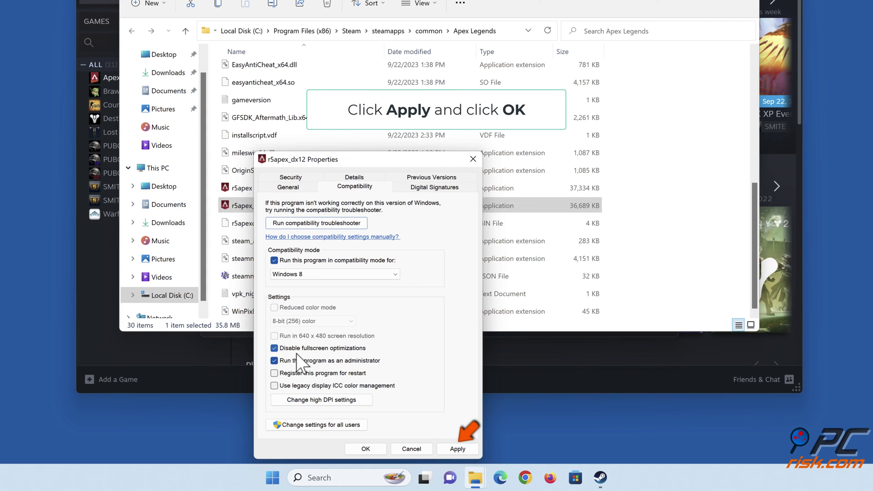
click(457, 449)
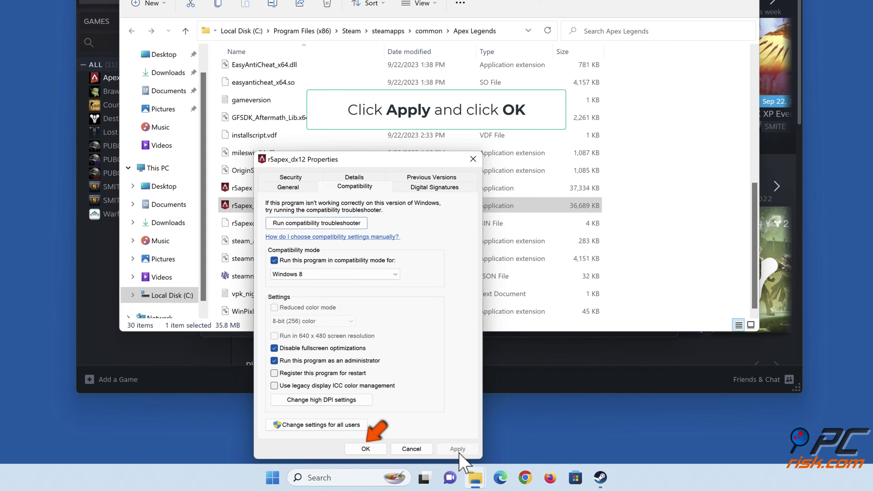
click(367, 451)
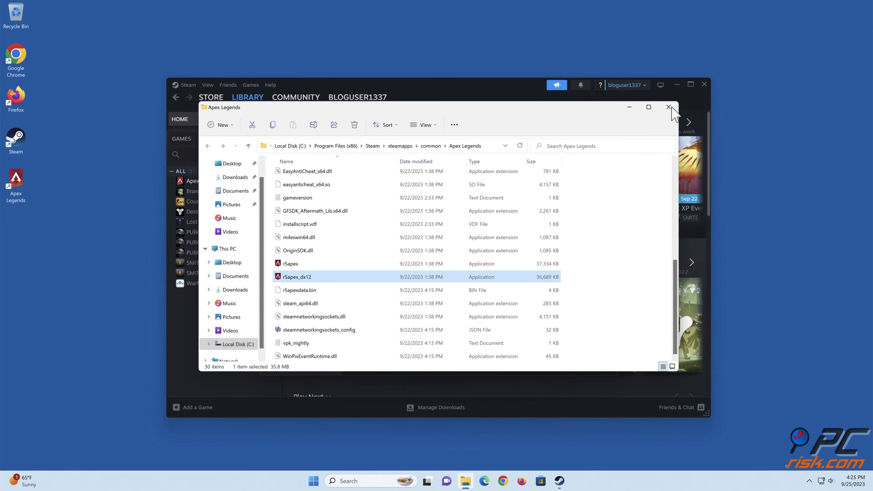
- Close the Apex Legends folder, the Steam library window and the Apex Legends Properties dialog
click(669, 107)
click(704, 85)
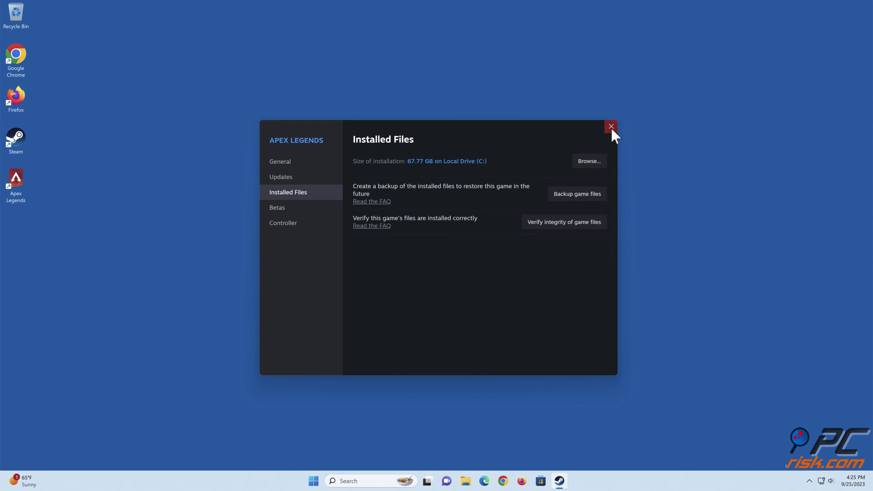
click(611, 127)
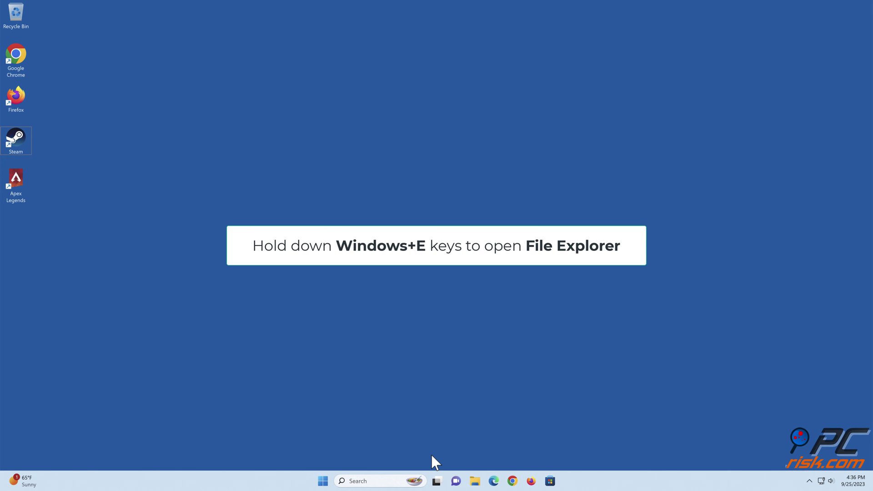
- Open a new File Explorer window and go to the Saved Games\Respawn\Apex\local folder
key(super+e)
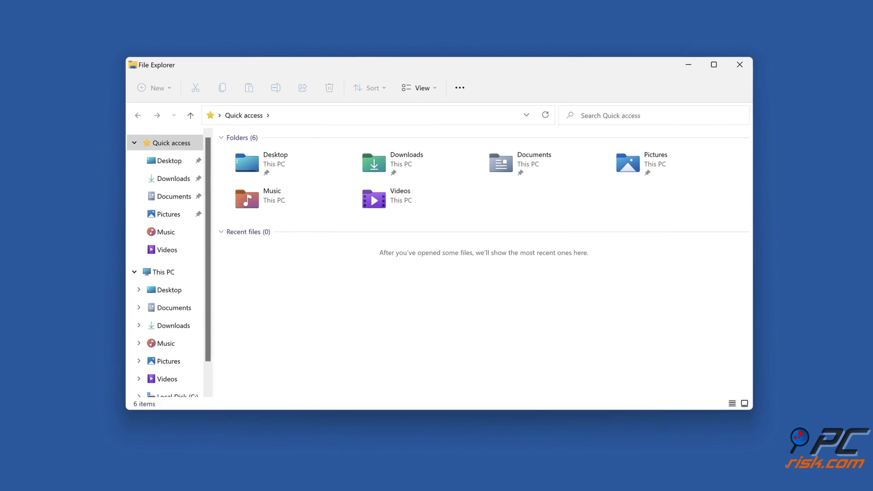
click(460, 115)
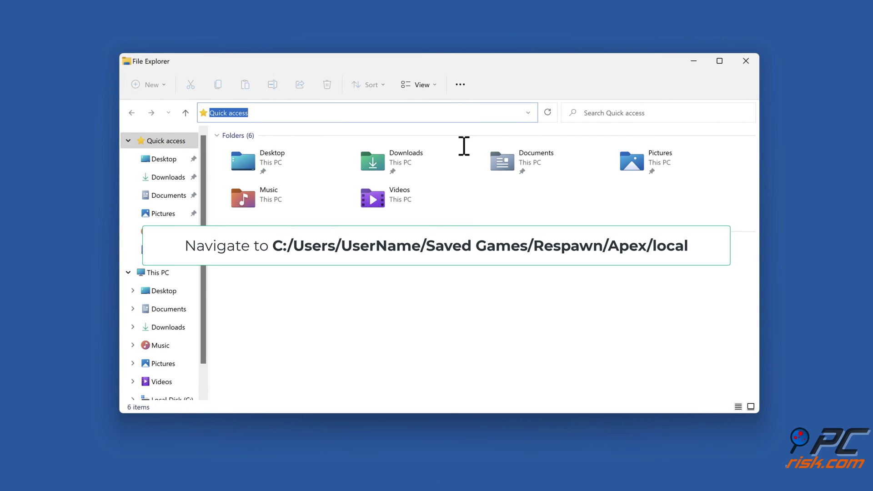
text(c:/users/bloguser1/saved games/respawn/apex/local)
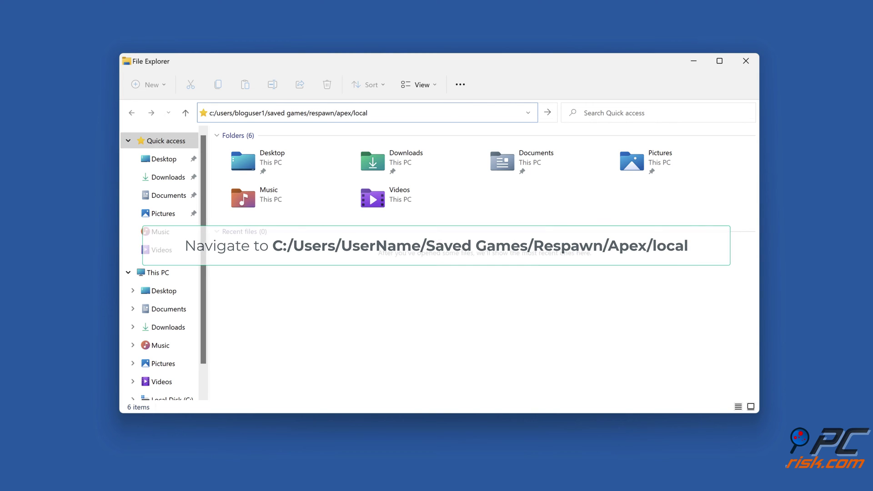
key(Return)
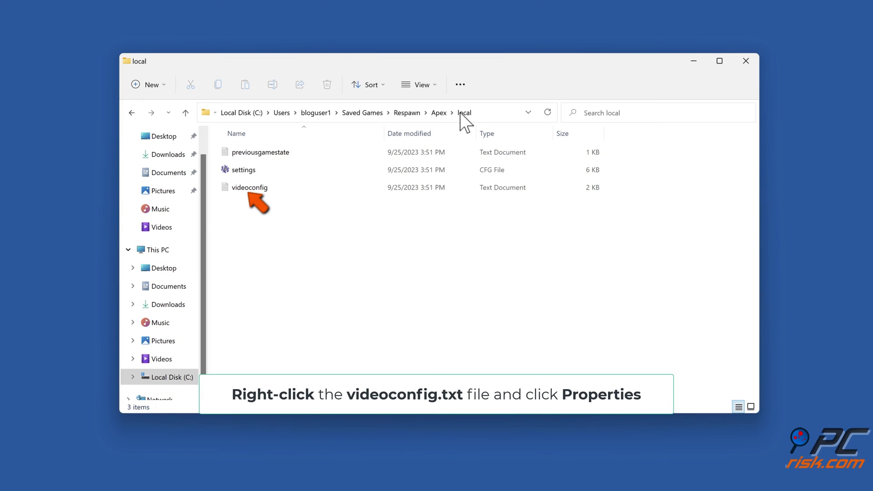
- Clear the Read-only attribute on videoconfig in its Properties and apply the change
right_click(247, 190)
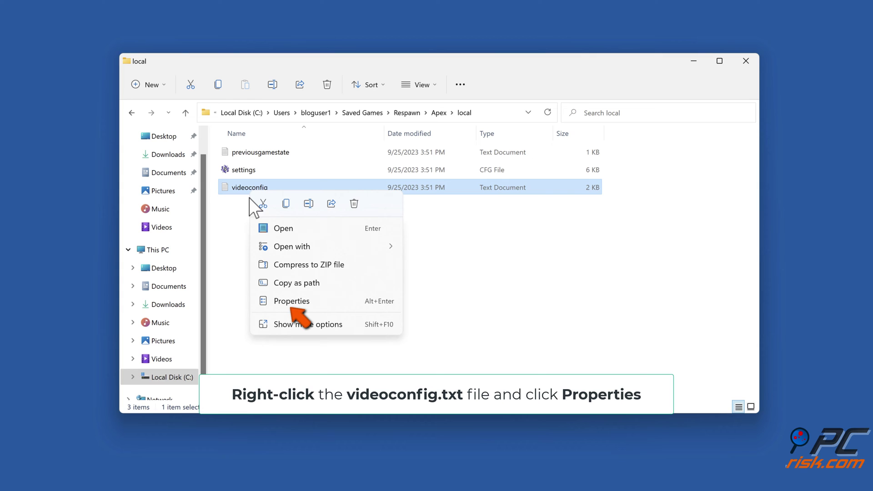
click(294, 302)
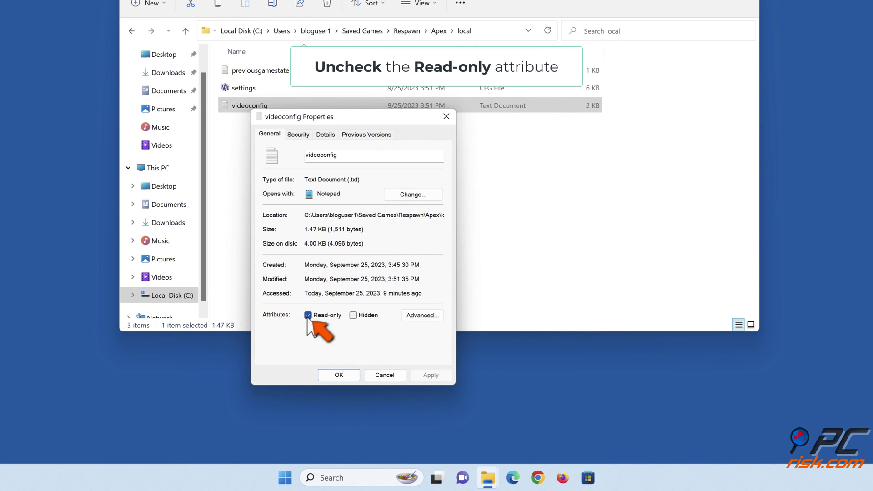
click(307, 316)
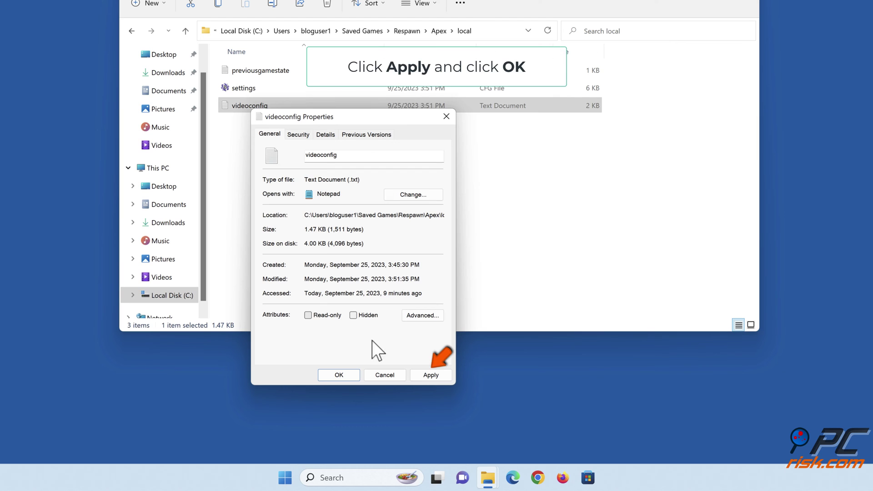
click(430, 376)
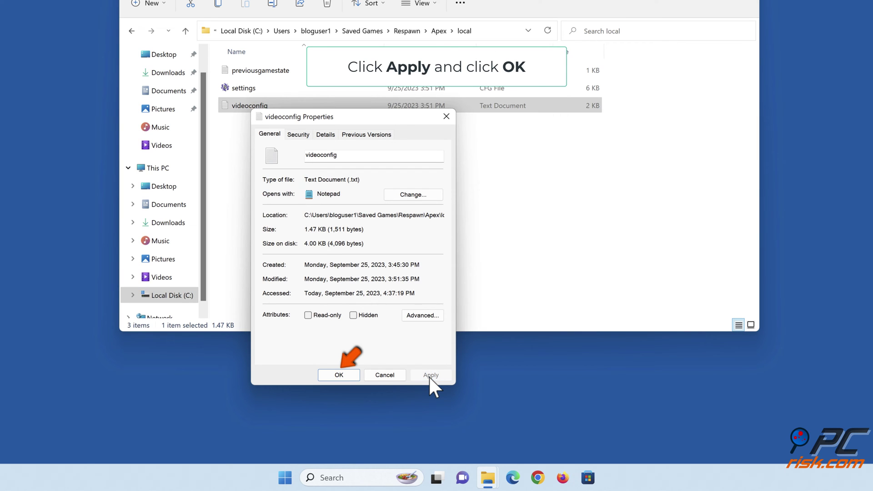
click(341, 375)
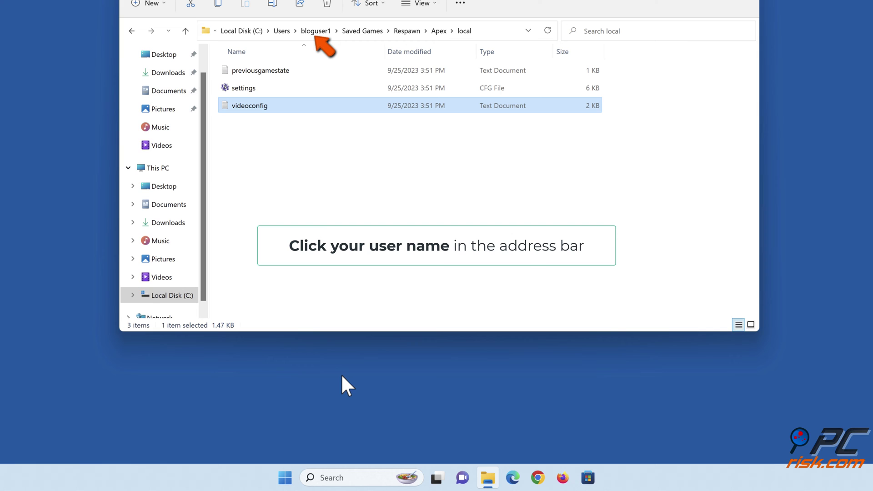
- From the home folder, clear Read-only on Saved Games and apply it to all subfolders and files
click(320, 31)
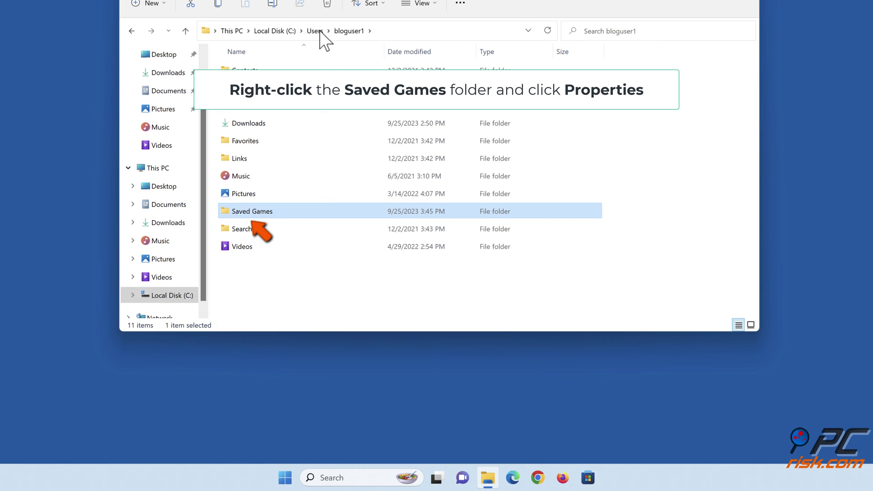
right_click(252, 215)
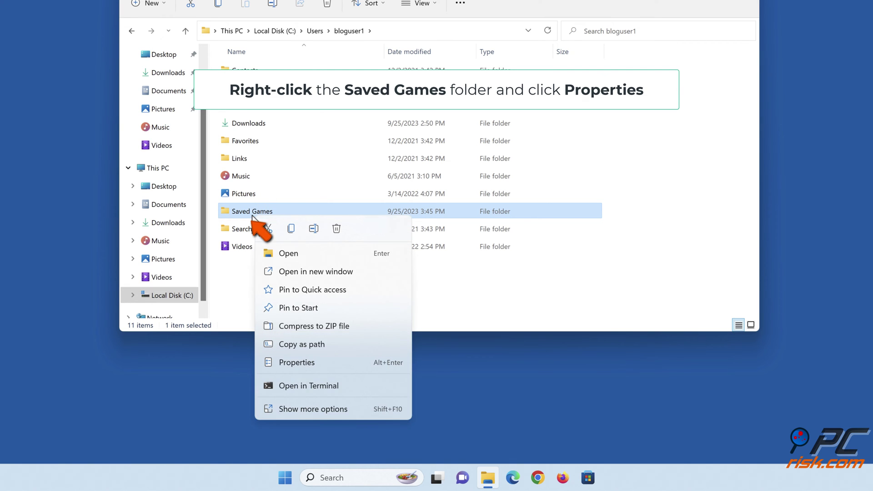
click(296, 364)
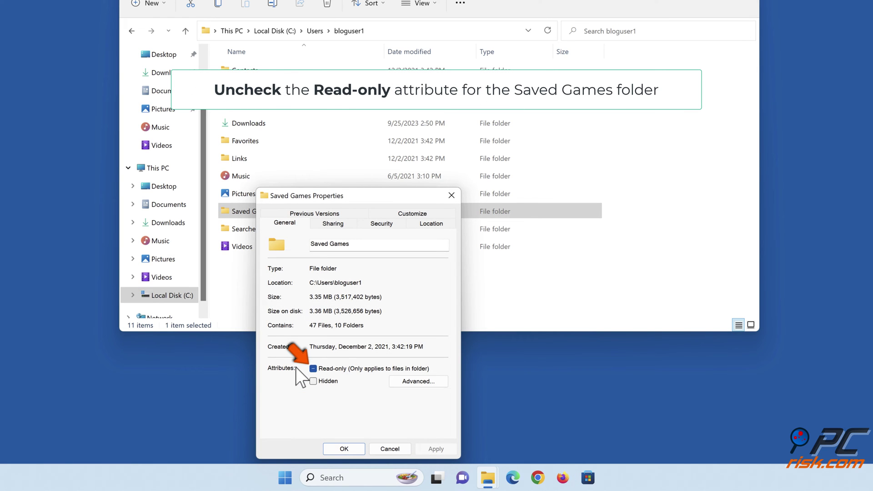
click(313, 369)
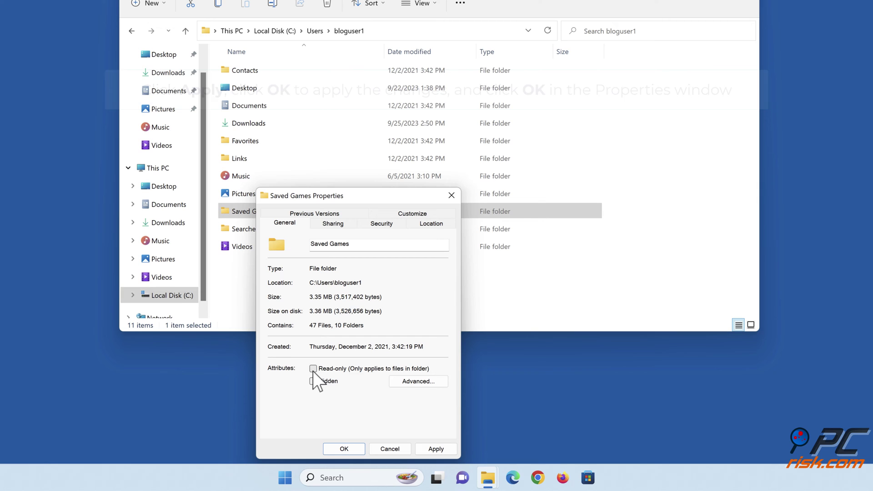
click(436, 450)
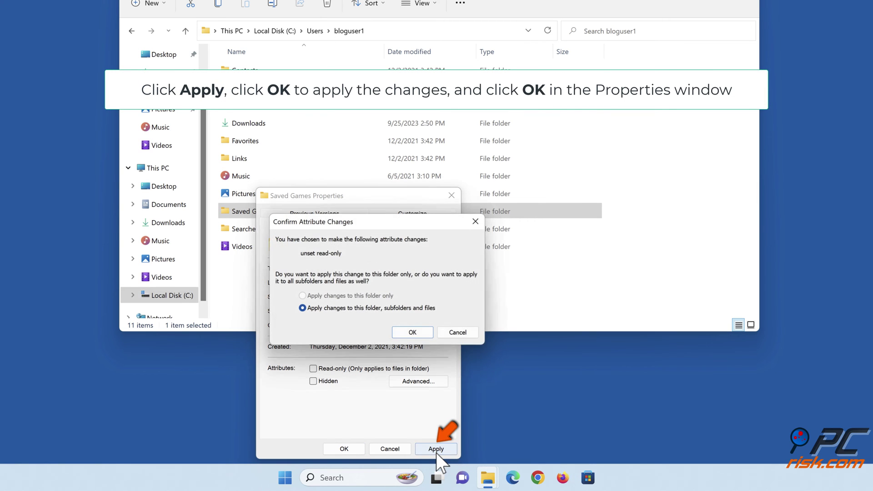
click(416, 337)
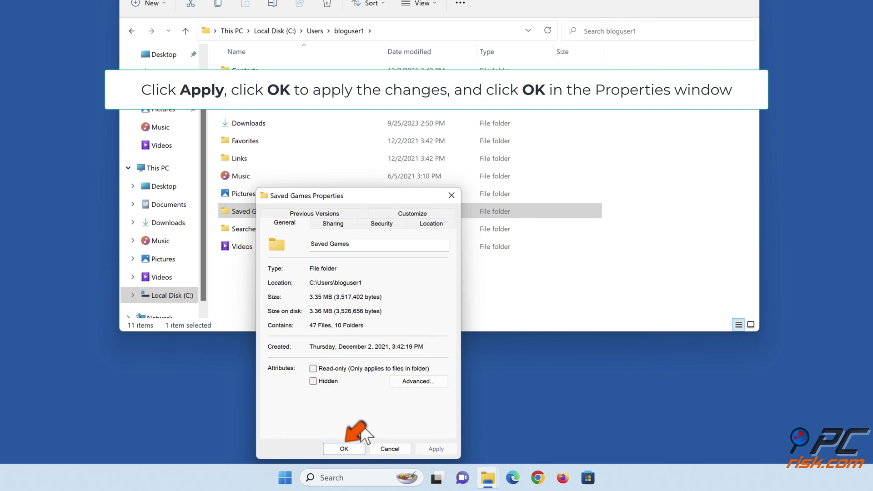
click(345, 450)
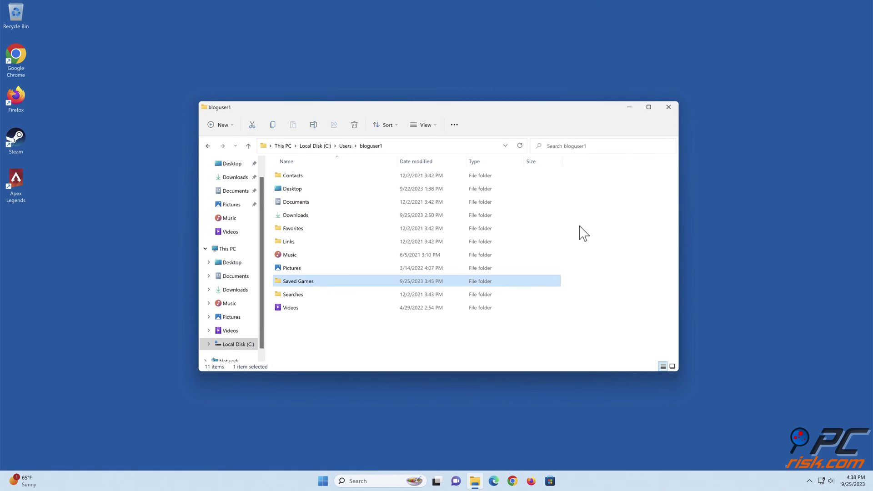
- Close the File Explorer window, leaving the bare desktop
click(668, 107)
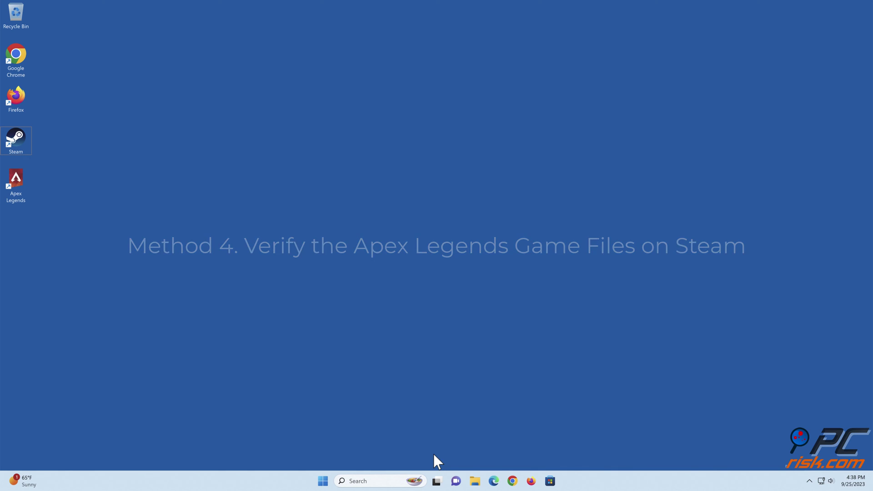
- Launch Steam, verify integrity of all 6370 Apex Legends files, then close the properties and Steam
double_click(21, 141)
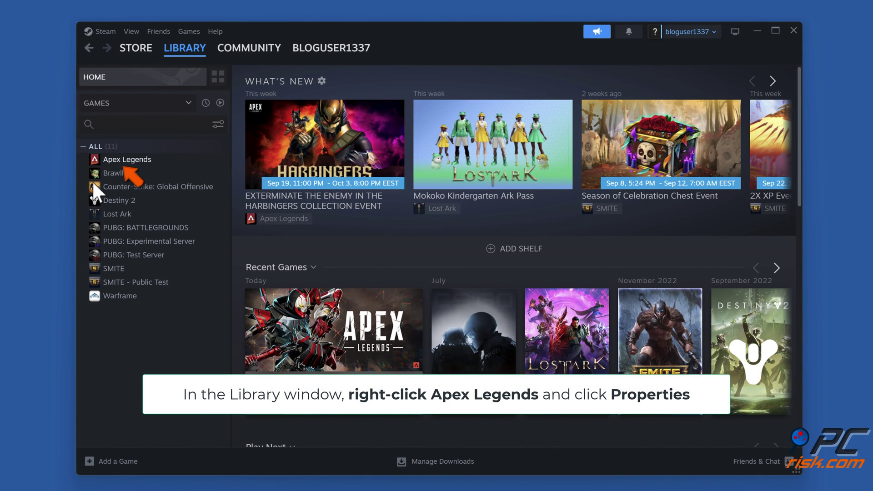
right_click(126, 163)
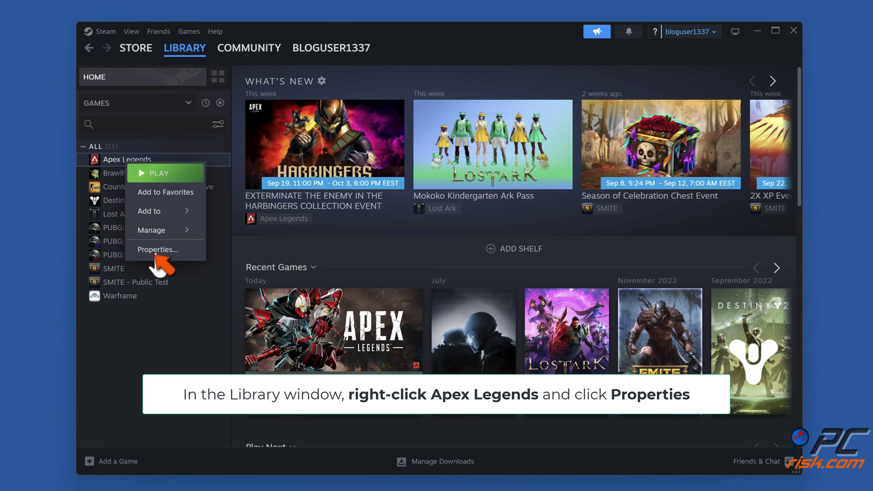
click(157, 250)
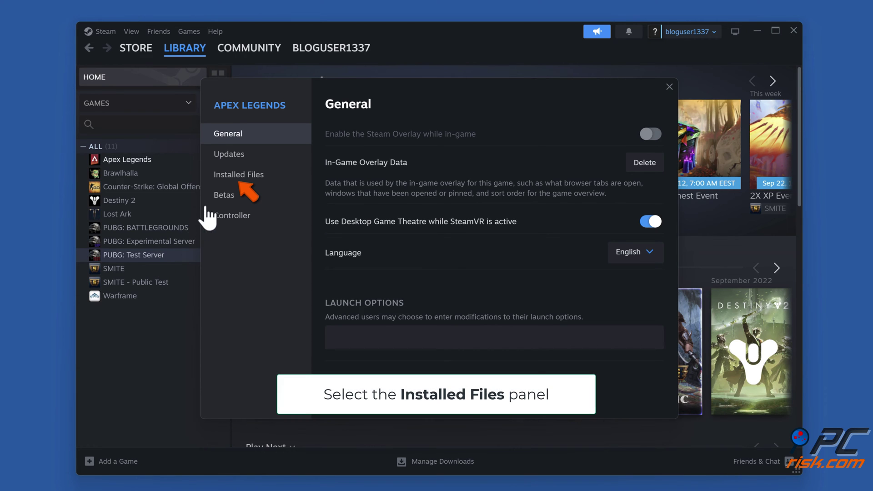
click(240, 177)
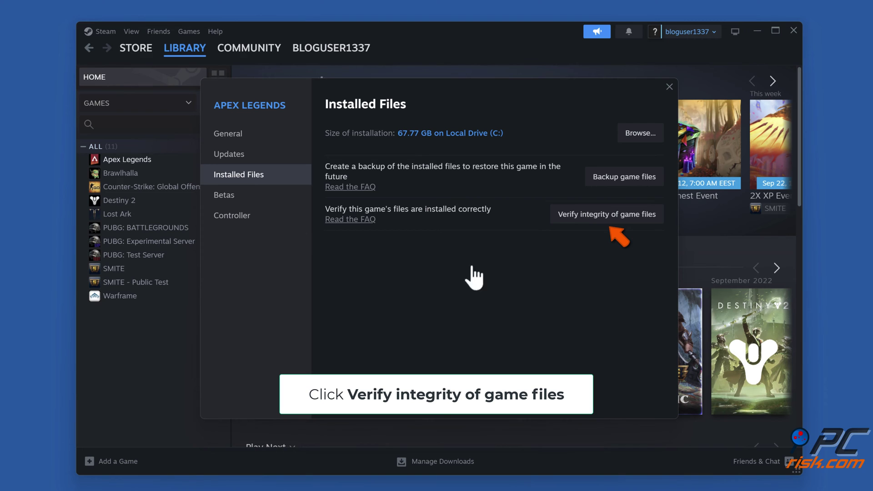
click(614, 219)
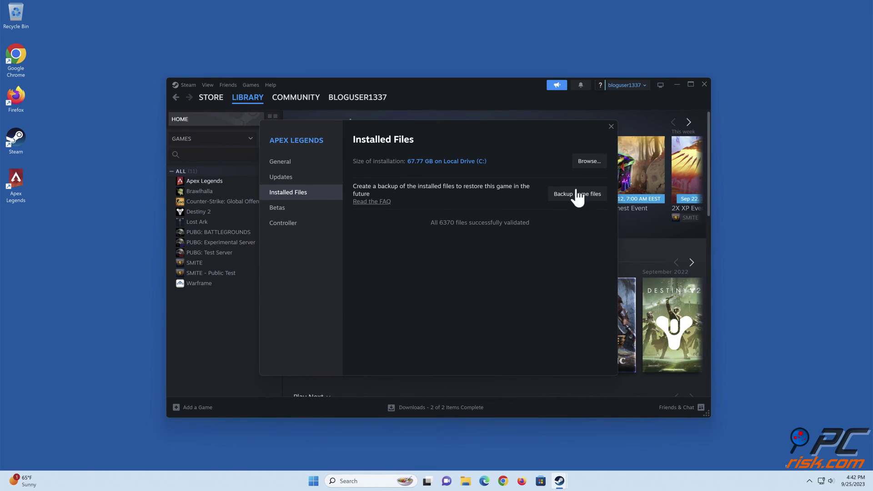
click(611, 127)
click(703, 85)
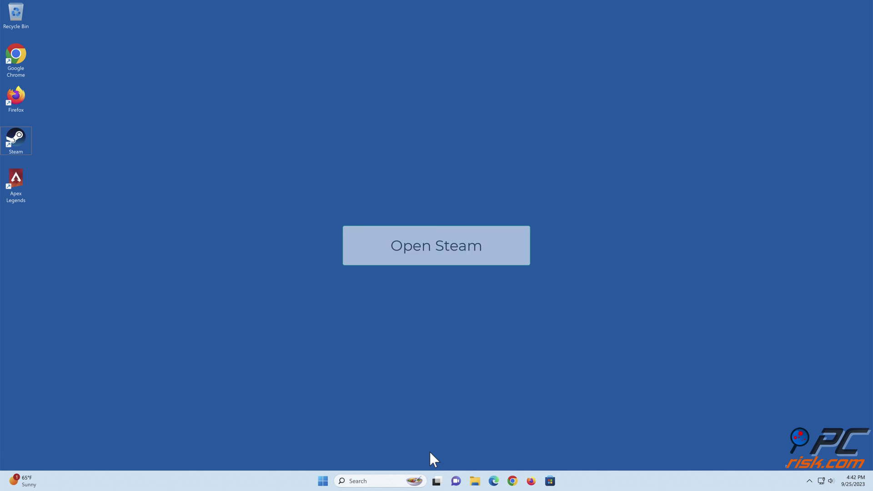
- Relaunch Steam and open the Apex Legends properties on the Installed Files page
double_click(12, 141)
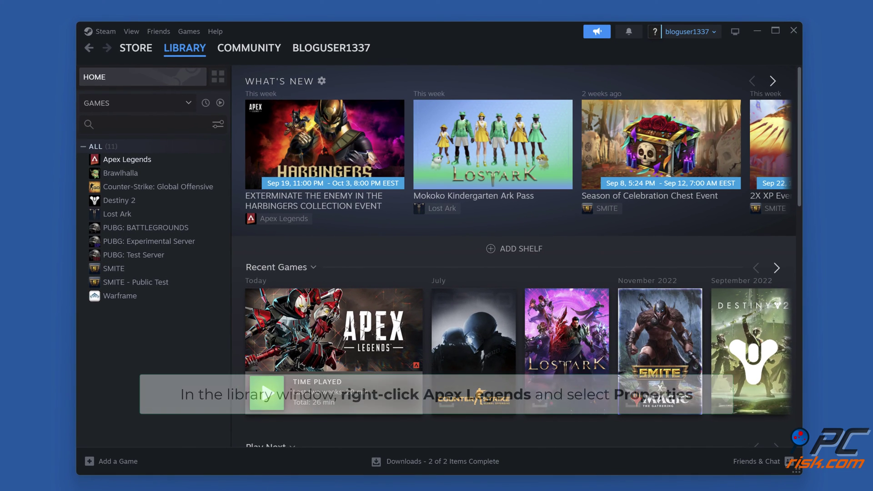
right_click(128, 160)
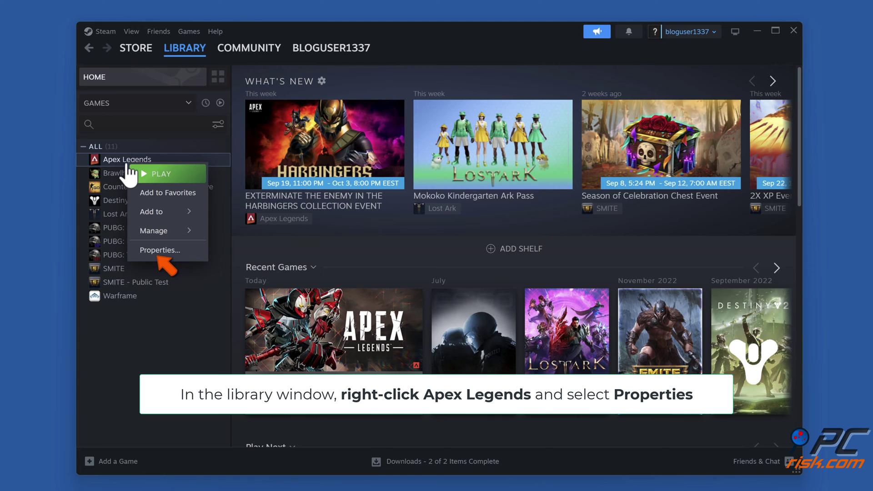
click(157, 249)
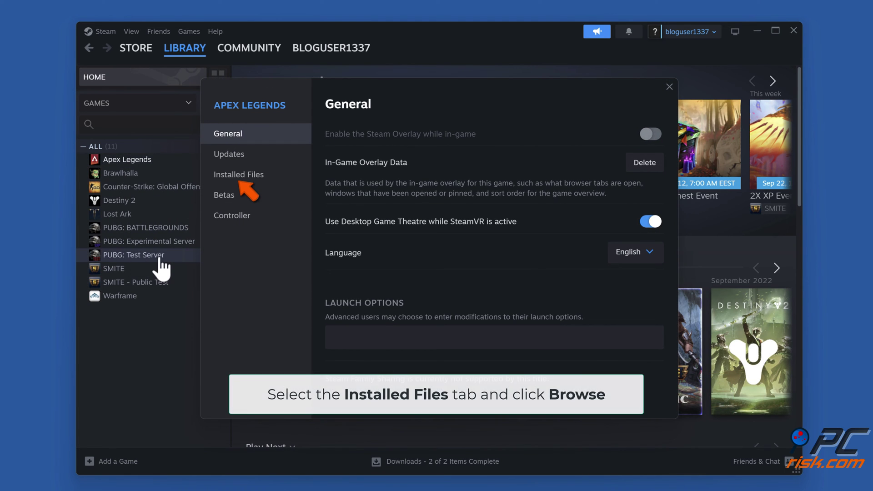
click(242, 176)
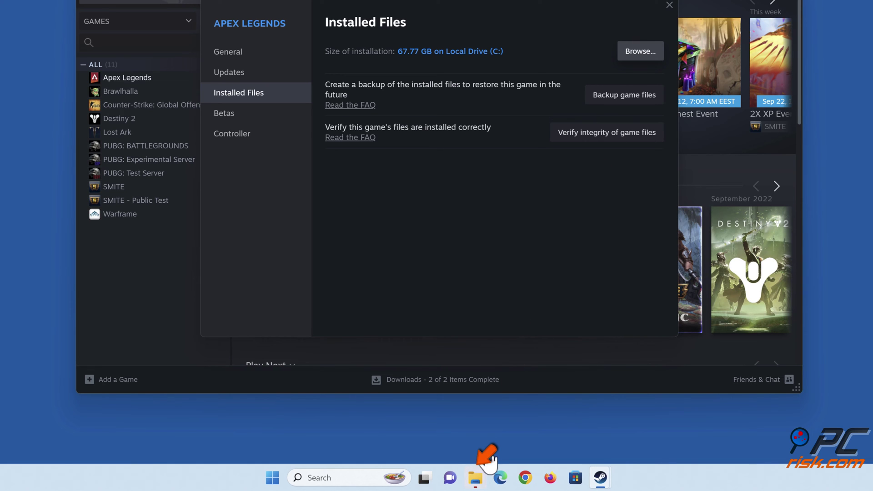
- In the Apex install folder, open EasyAntiCheat and run EasyAntiCheat_Setup as administrator
click(475, 478)
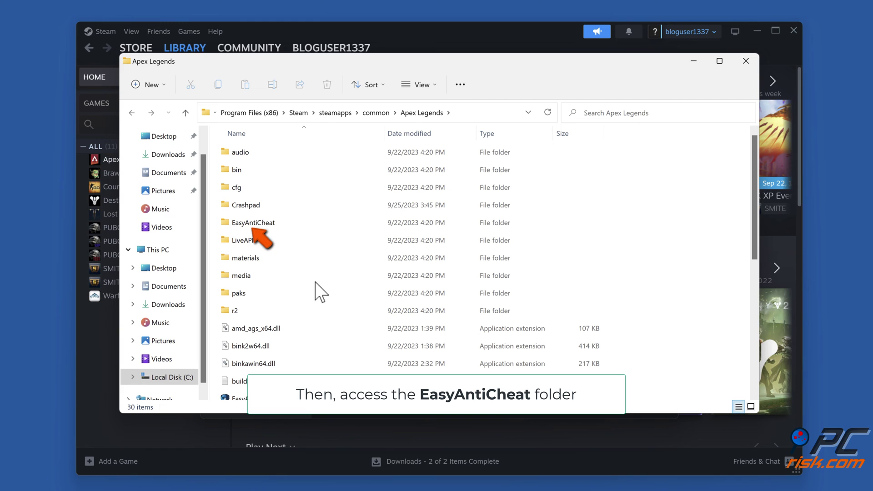
double_click(251, 224)
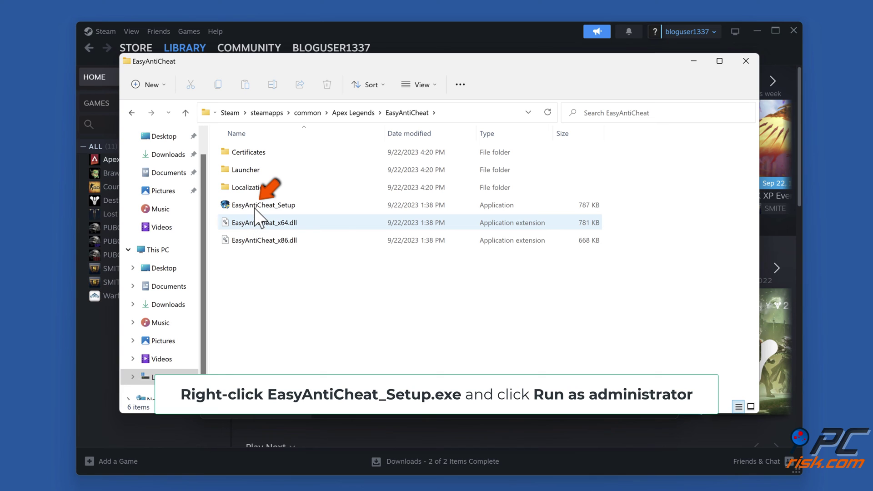
right_click(254, 205)
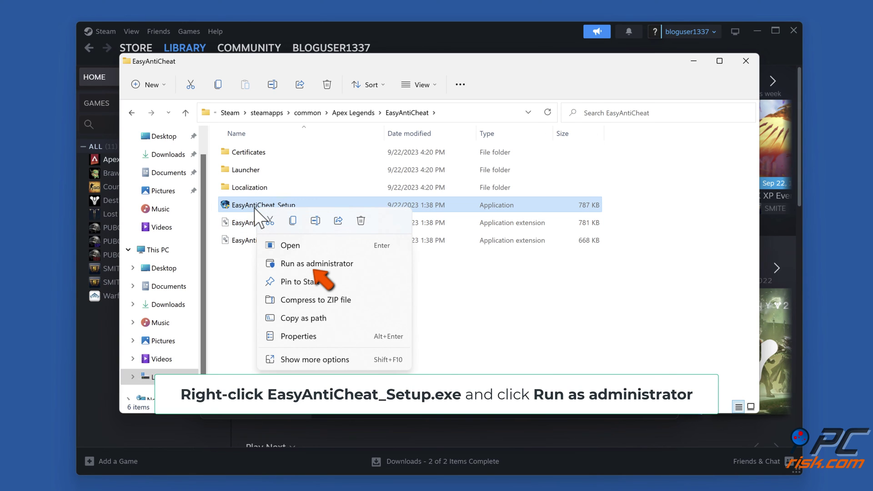
click(318, 266)
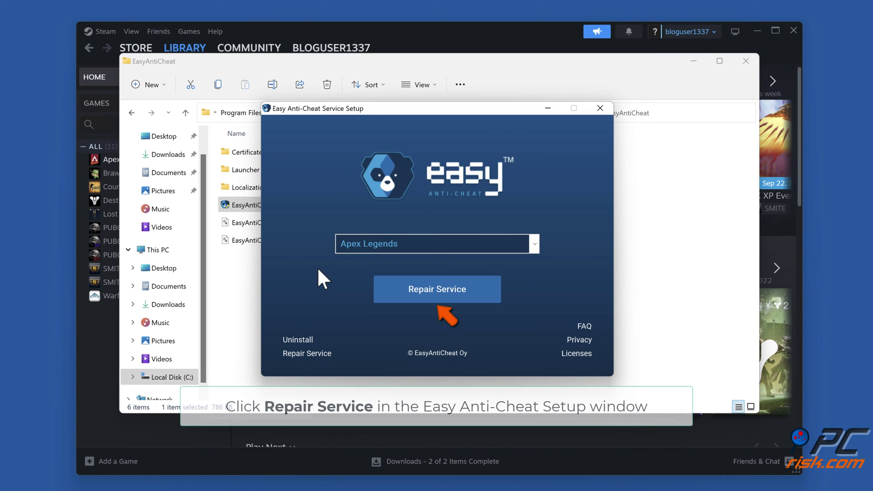
- Repair the Easy Anti-Cheat service, finish setup, and close Explorer, Steam and the Apex properties panel
click(438, 295)
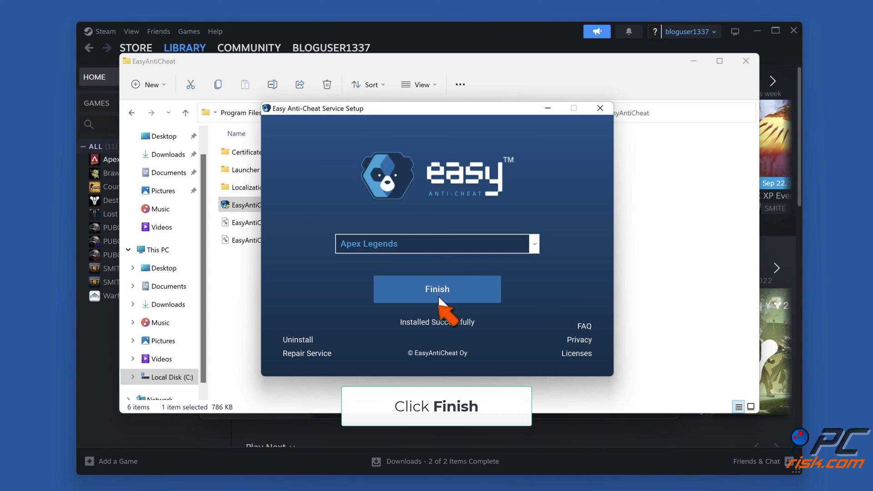
click(438, 295)
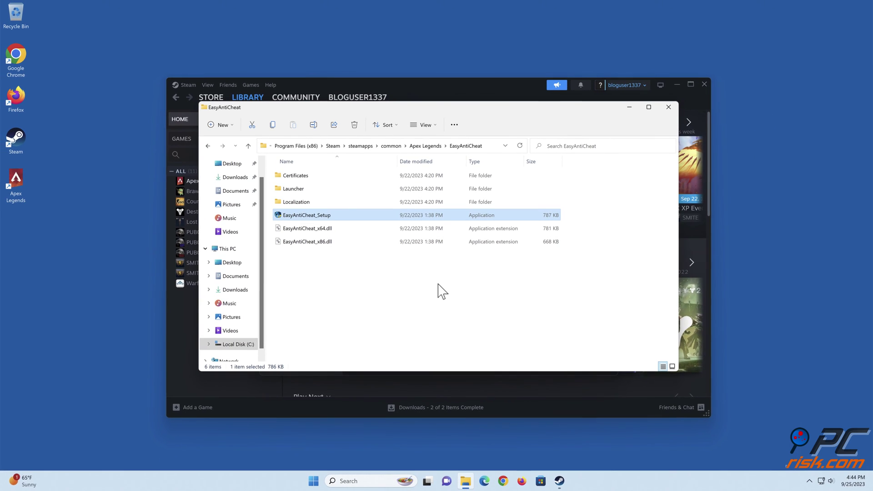
click(669, 108)
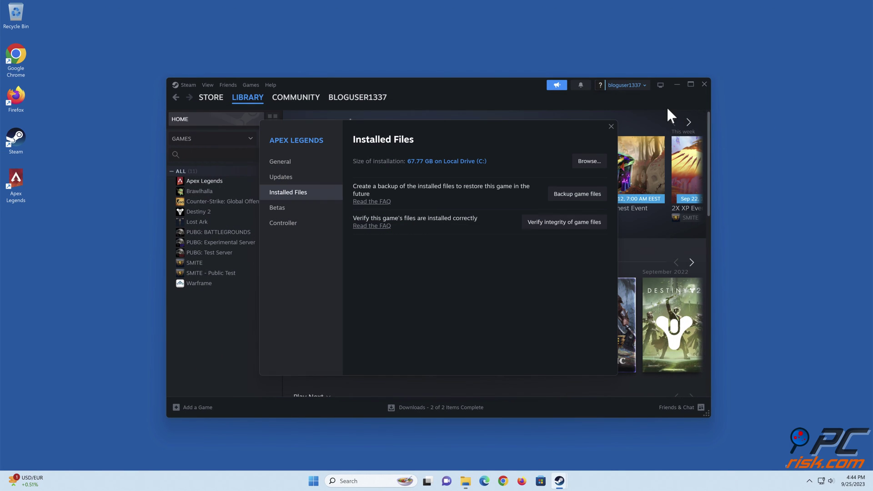
click(704, 84)
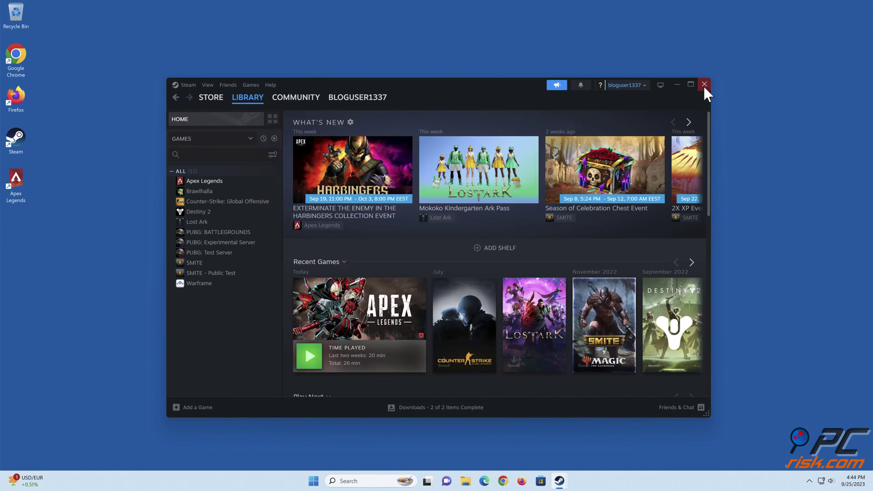
click(611, 127)
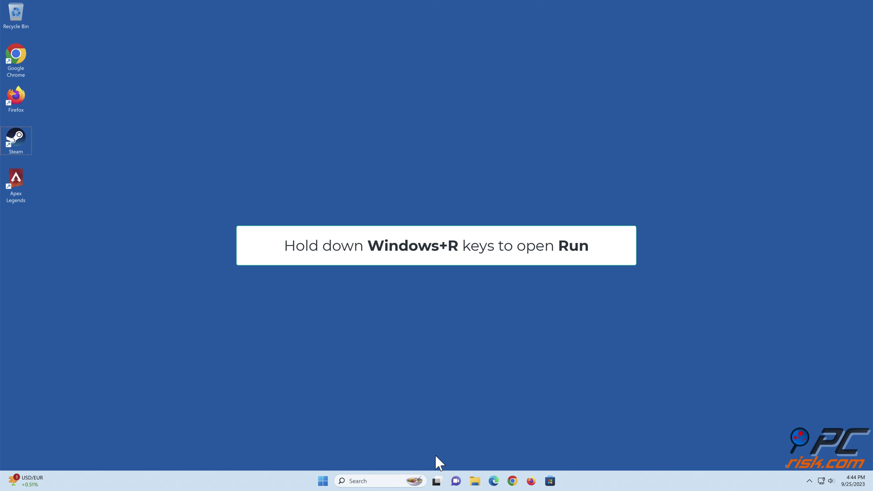
- Open the Run dialog with Windows+R
key(super+r)
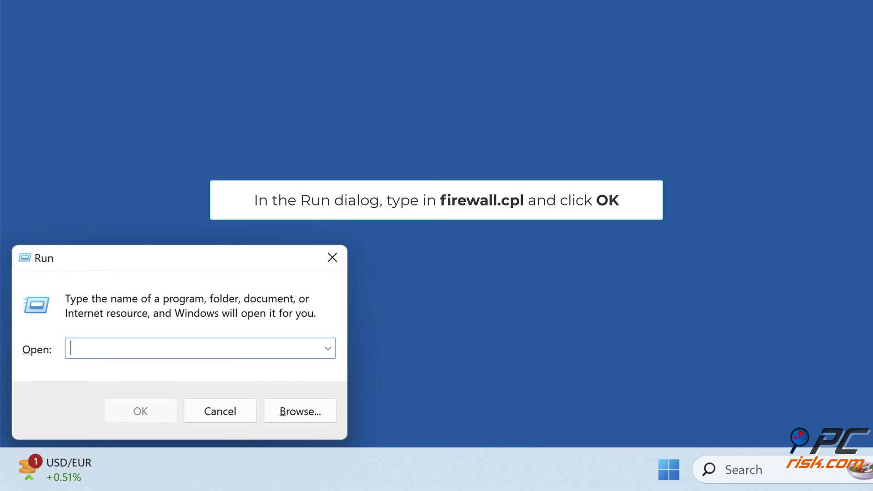
- Run firewall.cpl to open Windows Defender Firewall
text(firewall.cpl)
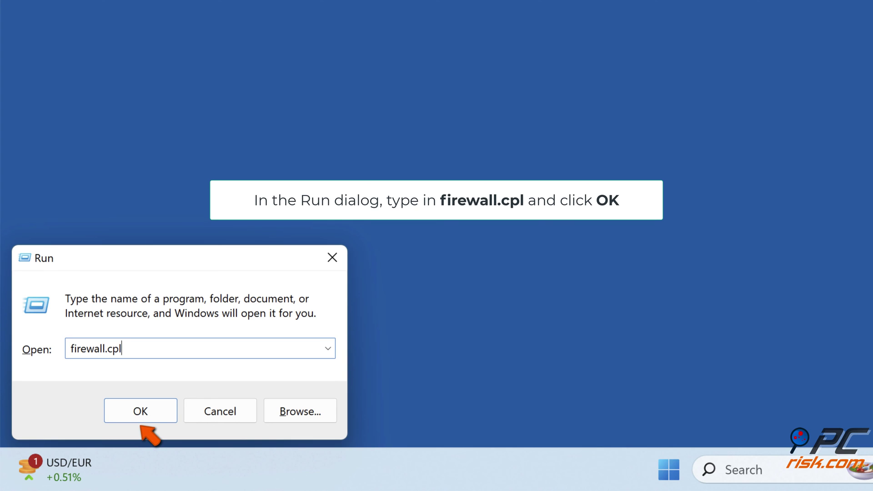
click(144, 420)
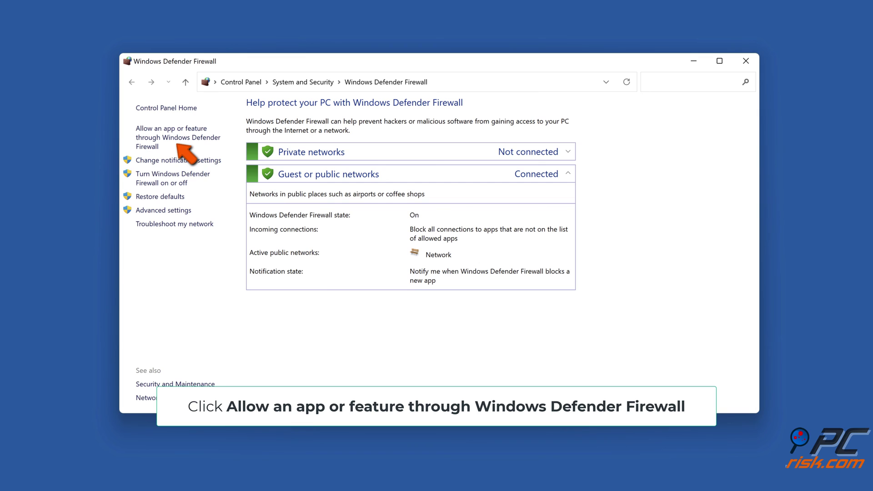
- Allow Apex Legends through the firewall on private and public networks, save, and close the window
click(182, 138)
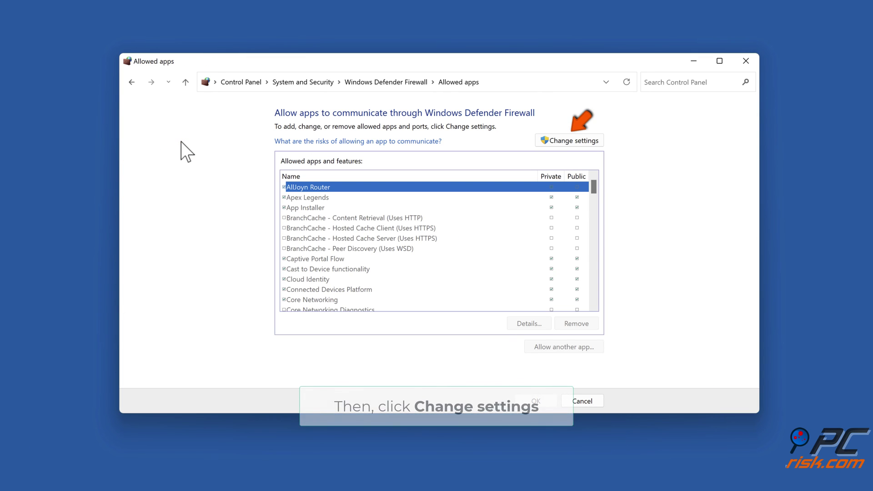
click(576, 141)
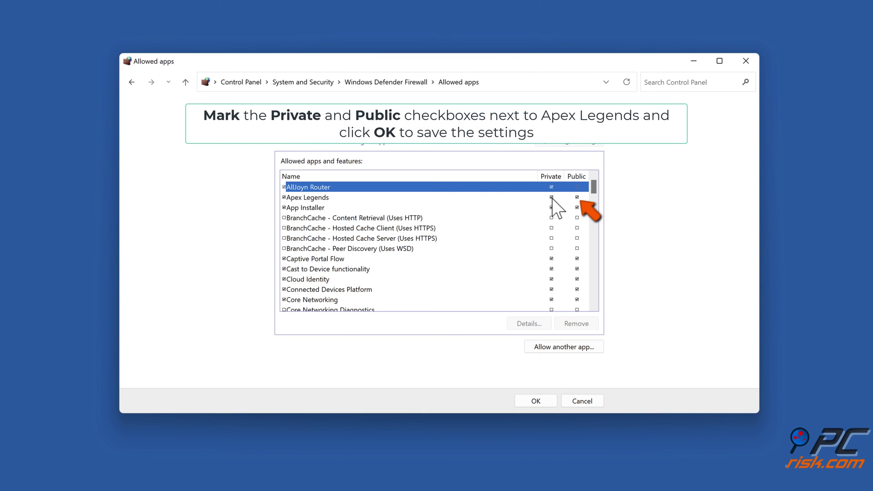
click(536, 401)
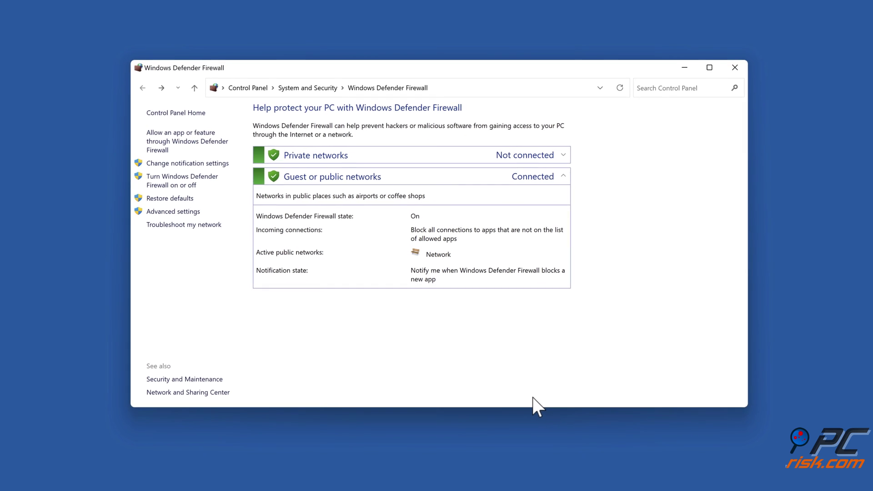
click(679, 100)
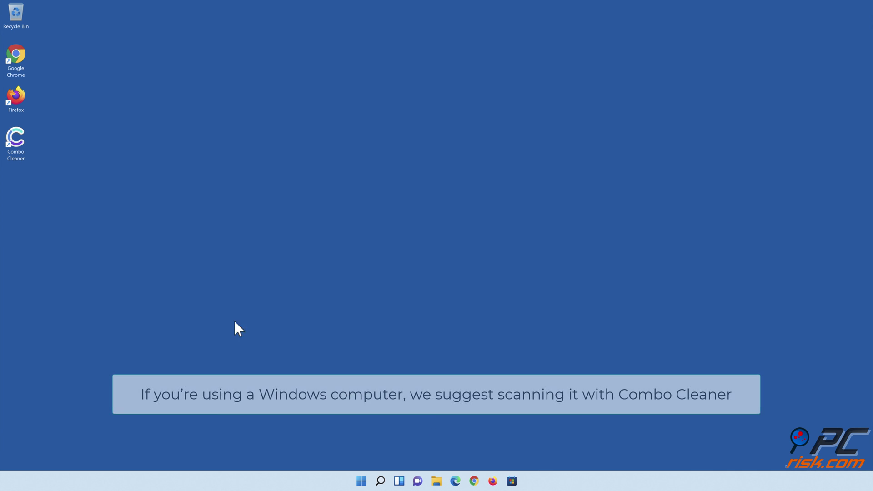
- Launch Combo Cleaner, run a quick scan, and quarantine all 323 detected items
double_click(23, 154)
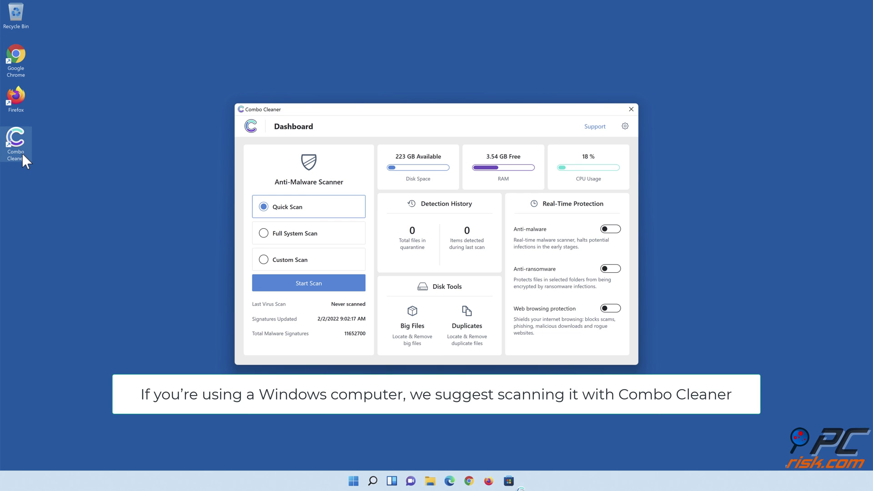
click(308, 289)
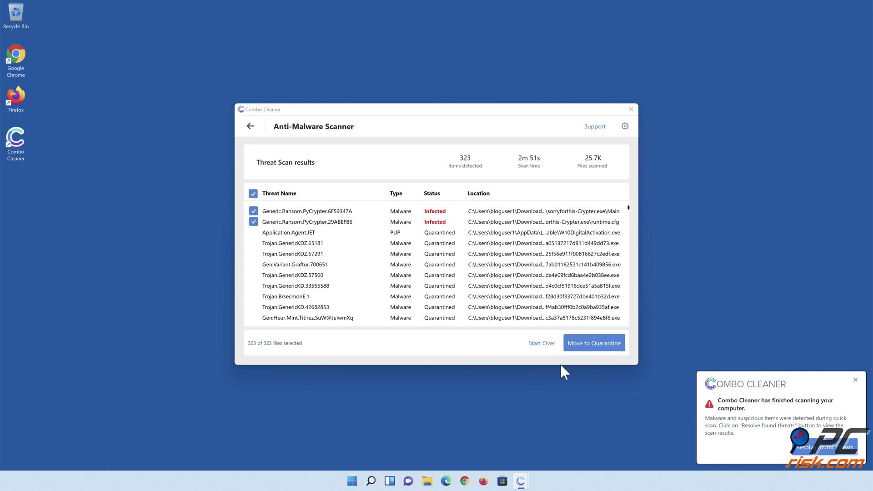
click(592, 347)
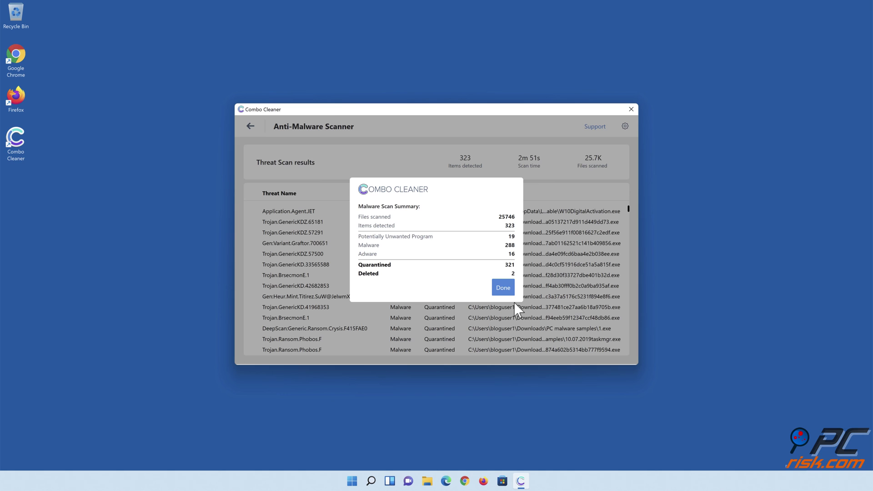
click(502, 291)
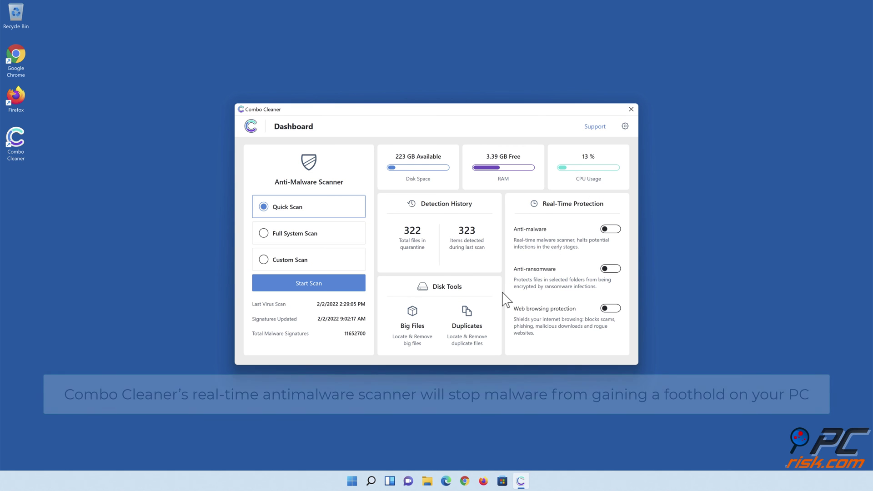
- Enable anti-malware, anti-ransomware for Libraries > Documents, and web browsing protection in Combo Cleaner
click(610, 230)
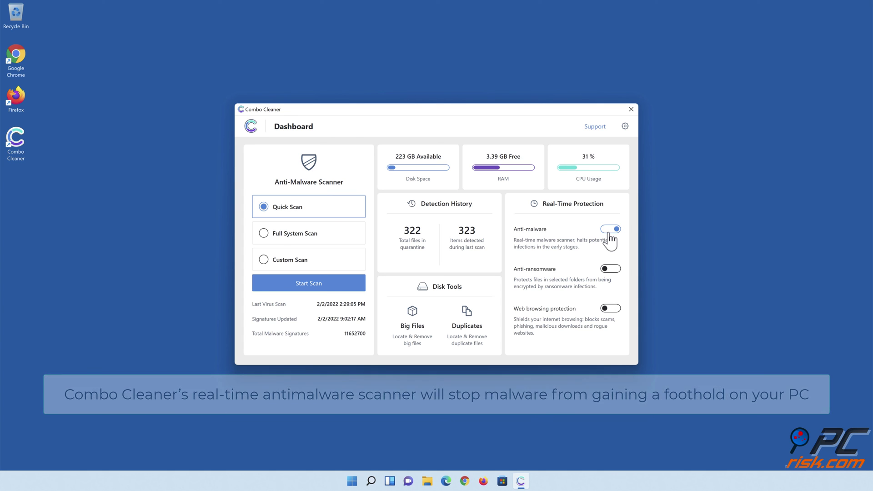
click(610, 269)
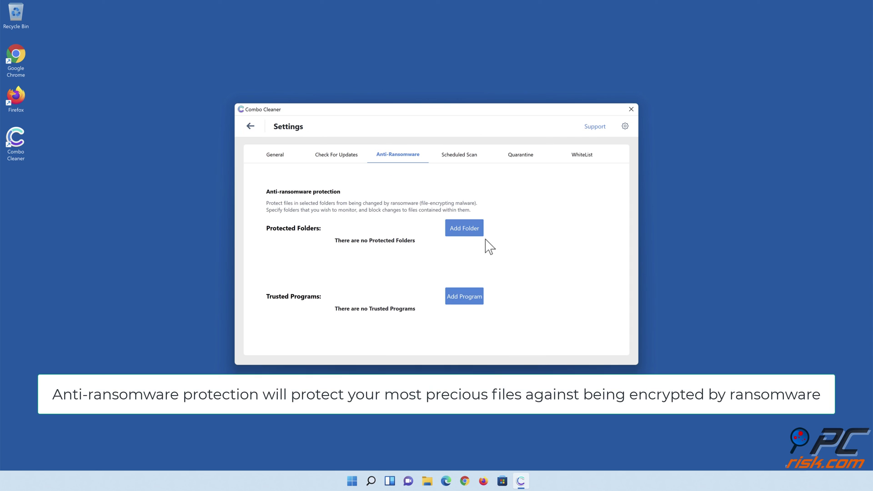
click(465, 229)
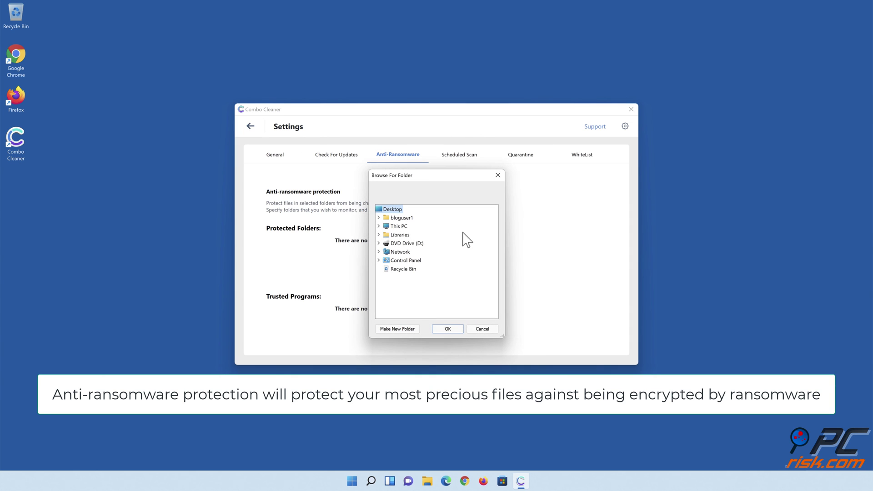
click(378, 234)
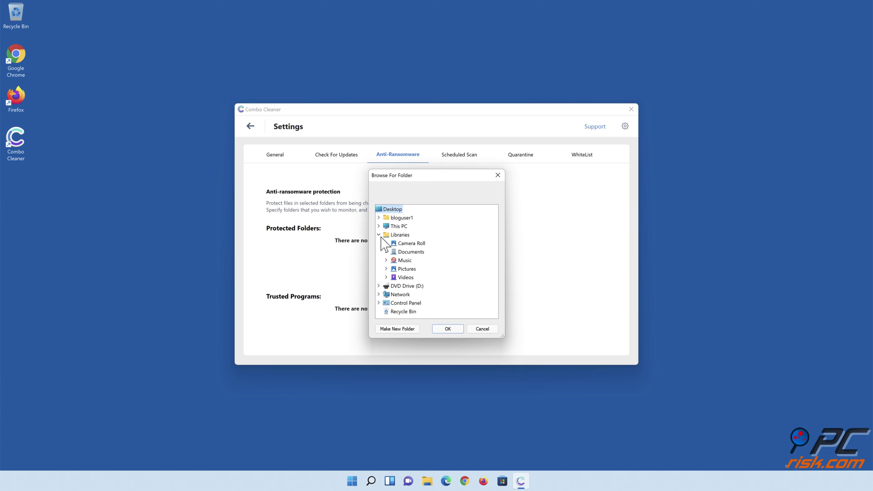
click(386, 252)
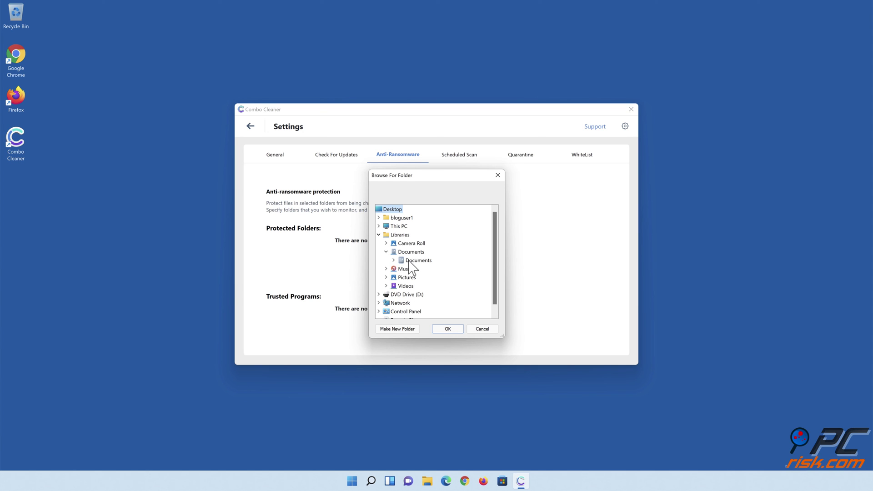
click(416, 262)
click(448, 328)
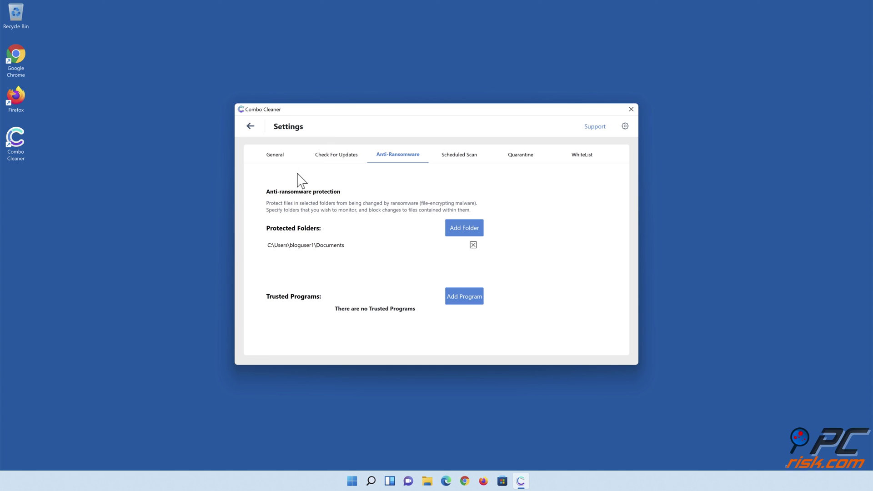
click(250, 127)
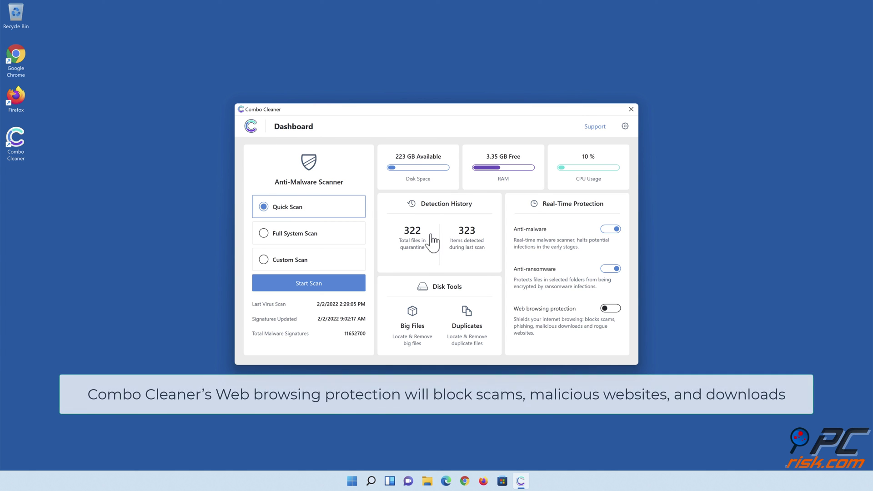
click(610, 309)
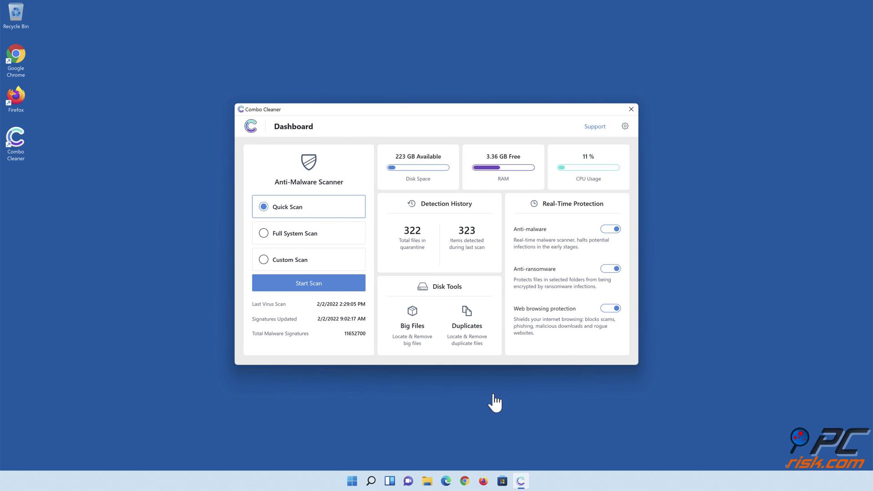